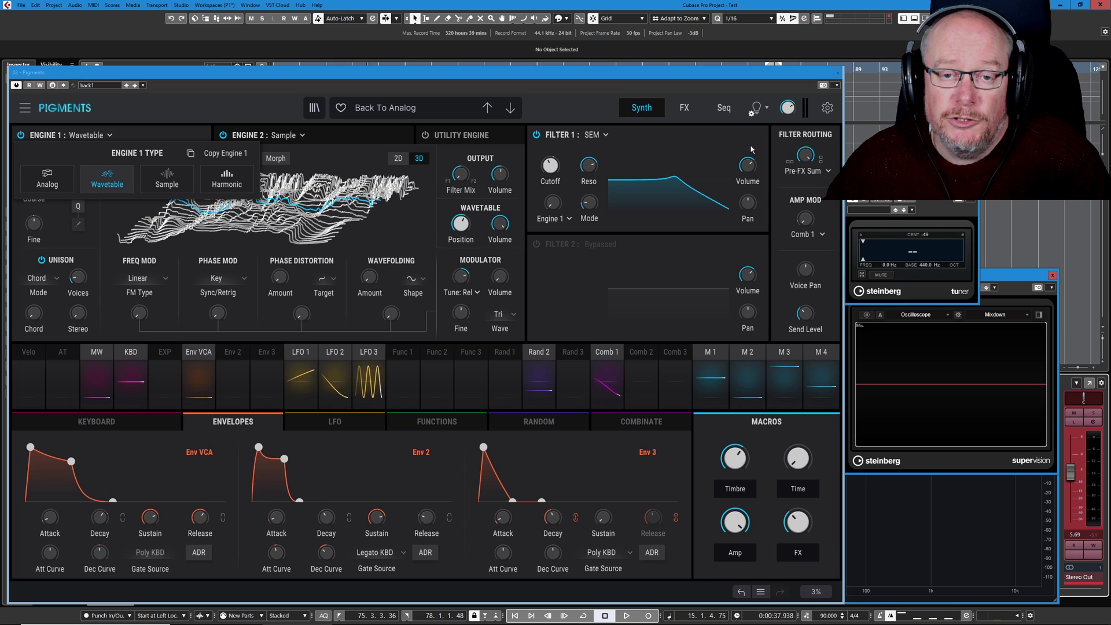
Step: Toggle Sound Design Tips on and off to reveal the preset's Solo Lead info
{"action": "left_click", "coordinate": [753, 115]}
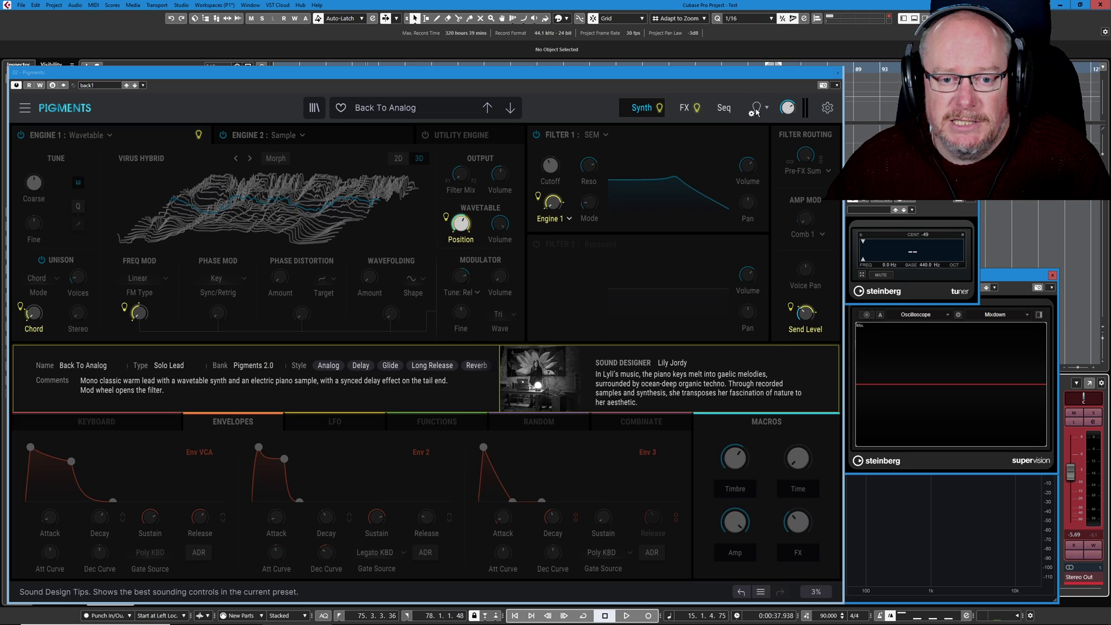
{"action": "left_click", "coordinate": [756, 110]}
{"action": "left_click", "coordinate": [756, 110]}
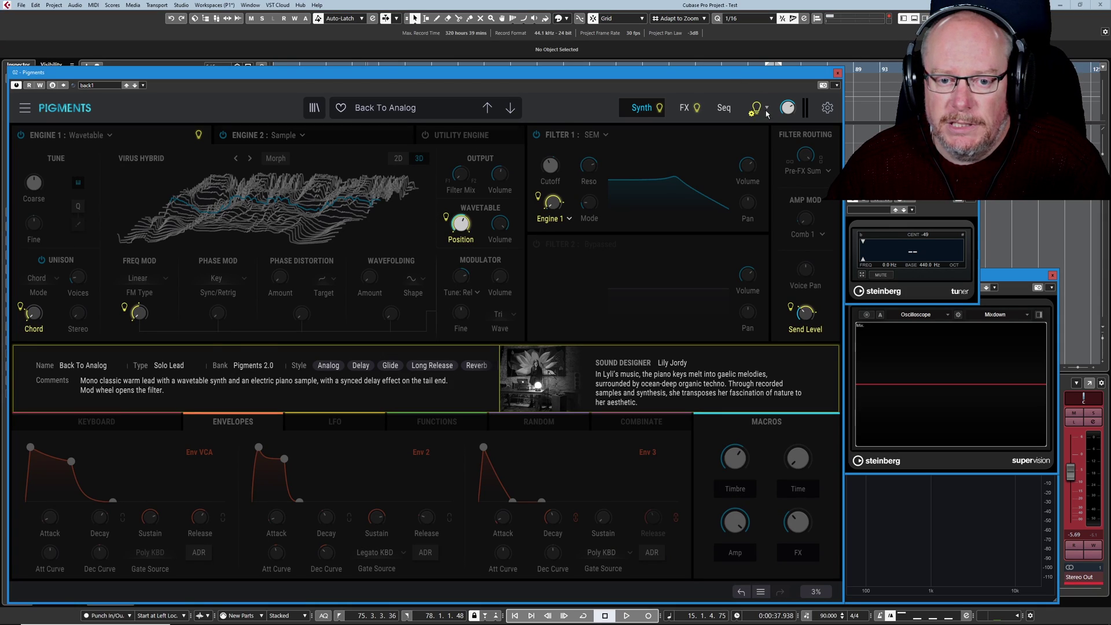
{"action": "left_click", "coordinate": [754, 110]}
{"action": "mouse_move", "coordinate": [760, 108]}
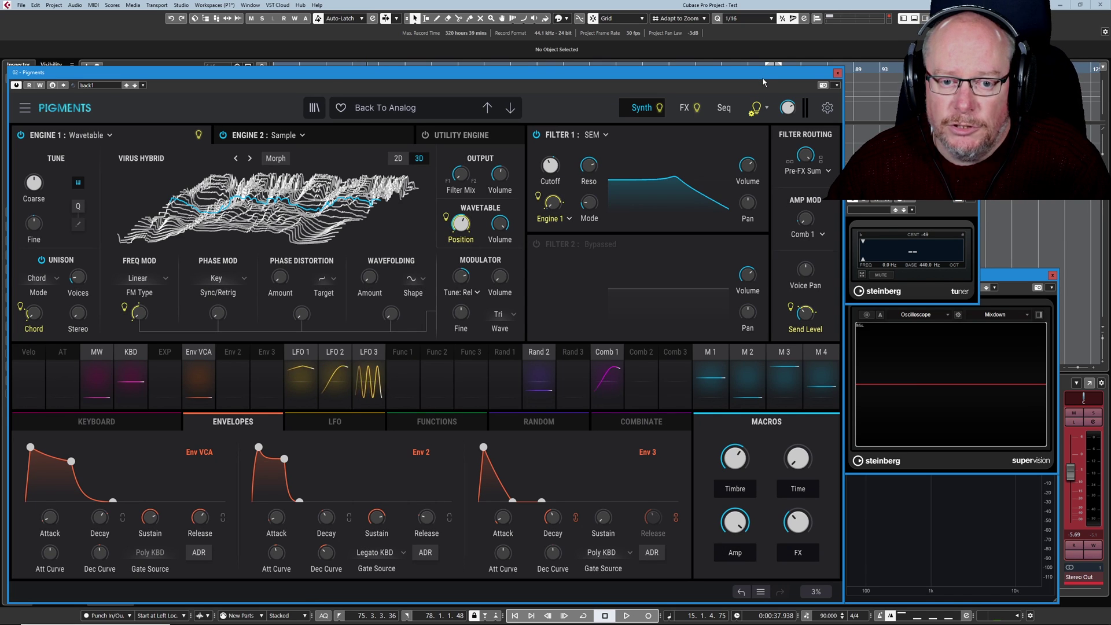
Step: Check the tips dropdown (Show Tips, Edit Tips, Remove All) and leave tips on
{"action": "left_click", "coordinate": [767, 109]}
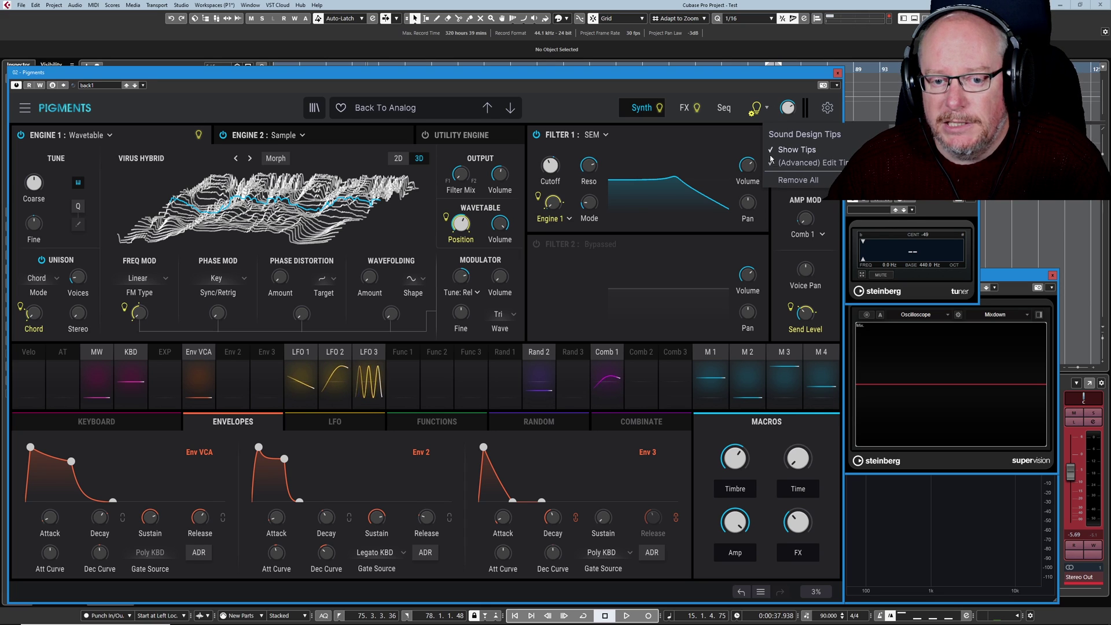
{"action": "left_click", "coordinate": [756, 76]}
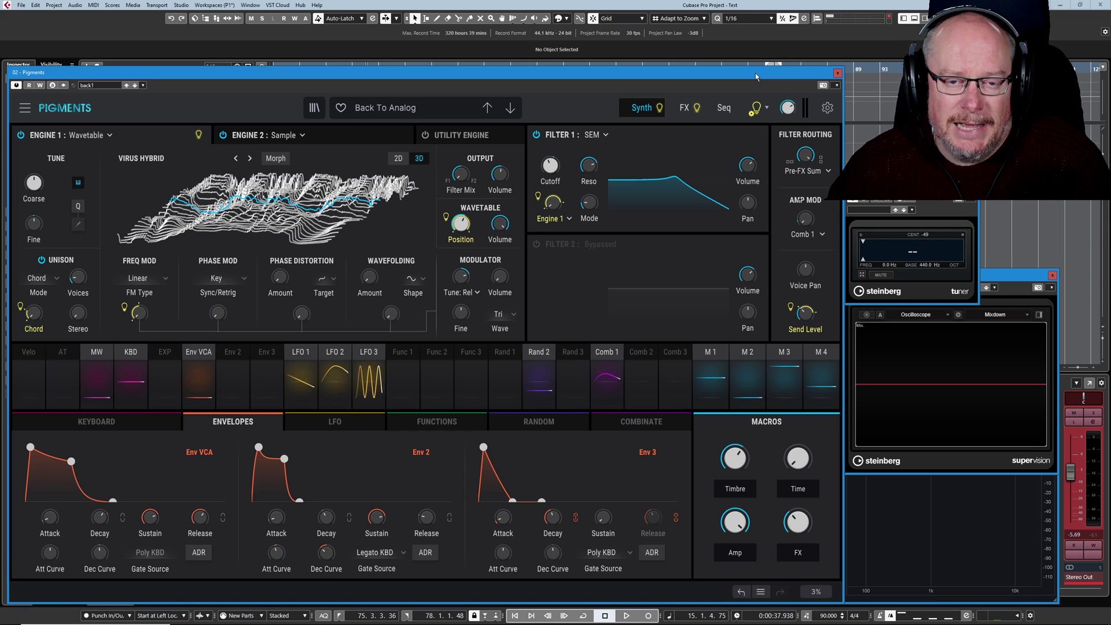
{"action": "left_click", "coordinate": [755, 110]}
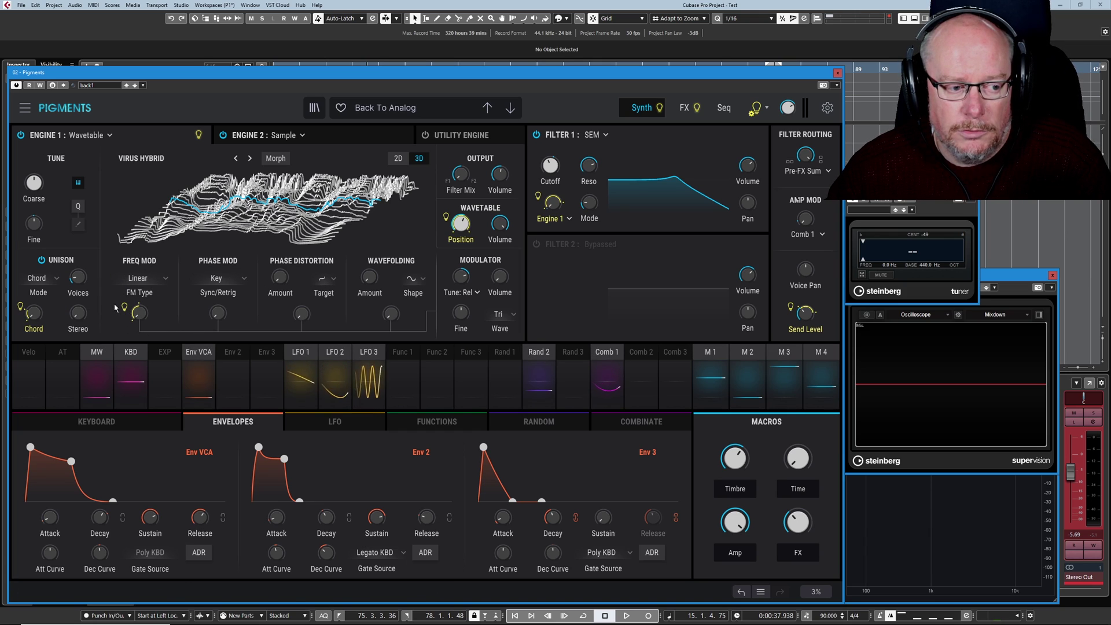
{"action": "mouse_move", "coordinate": [139, 317]}
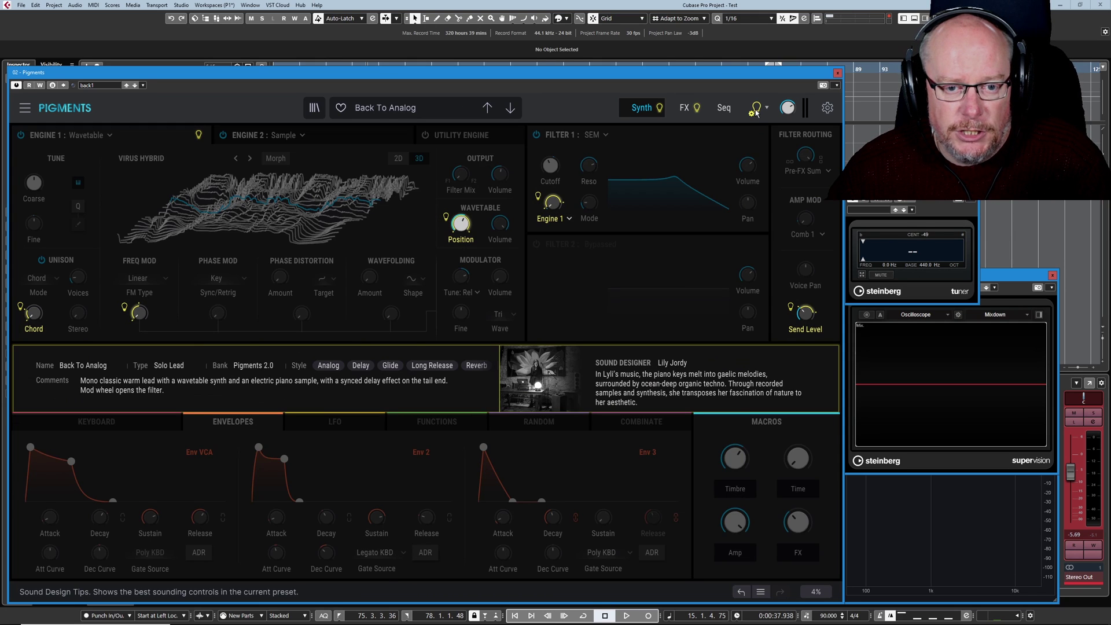
Step: Turn Sound Design Tips off and nudge the Engine 1 FM amount to 0.002
{"action": "left_click", "coordinate": [757, 109]}
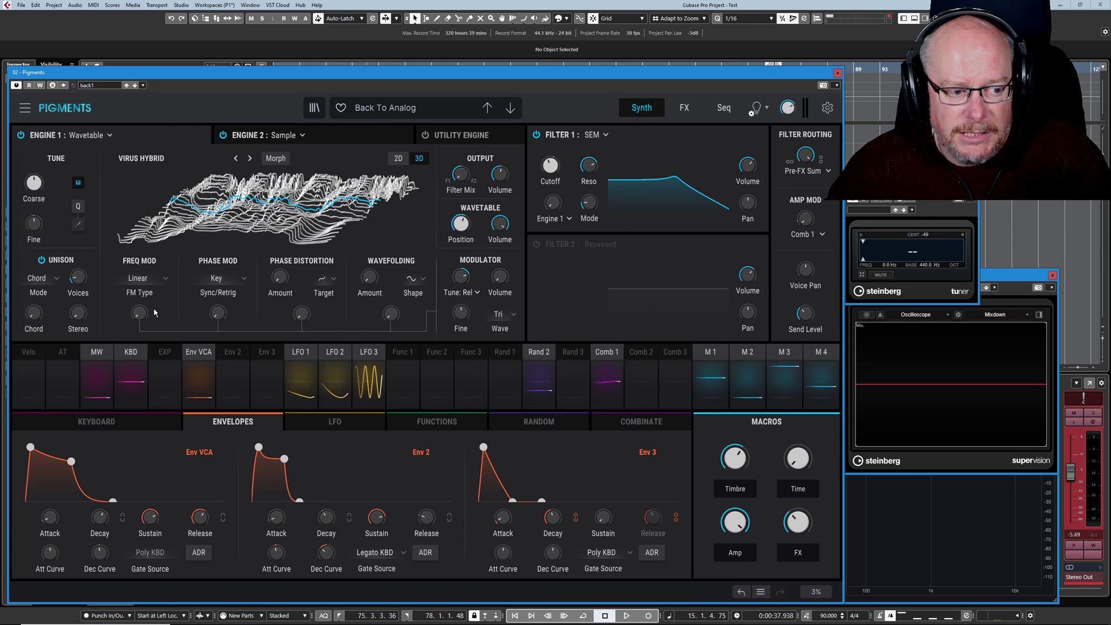
{"action": "mouse_move", "coordinate": [139, 322]}
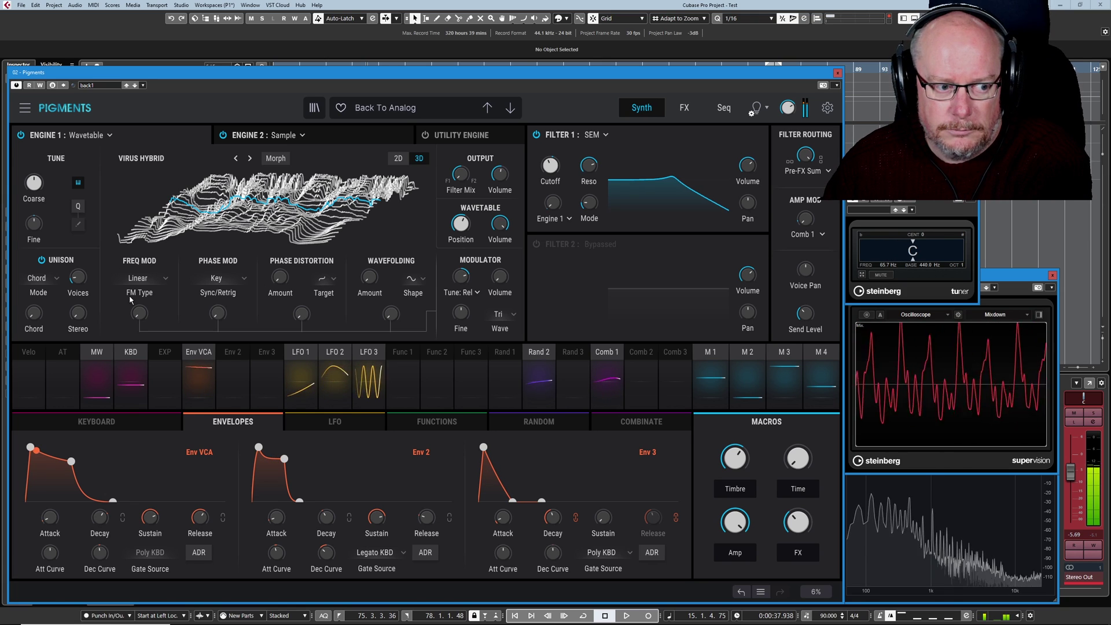
{"action": "left_click_drag", "start_coordinate": [139, 314], "coordinate": [139, 309]}
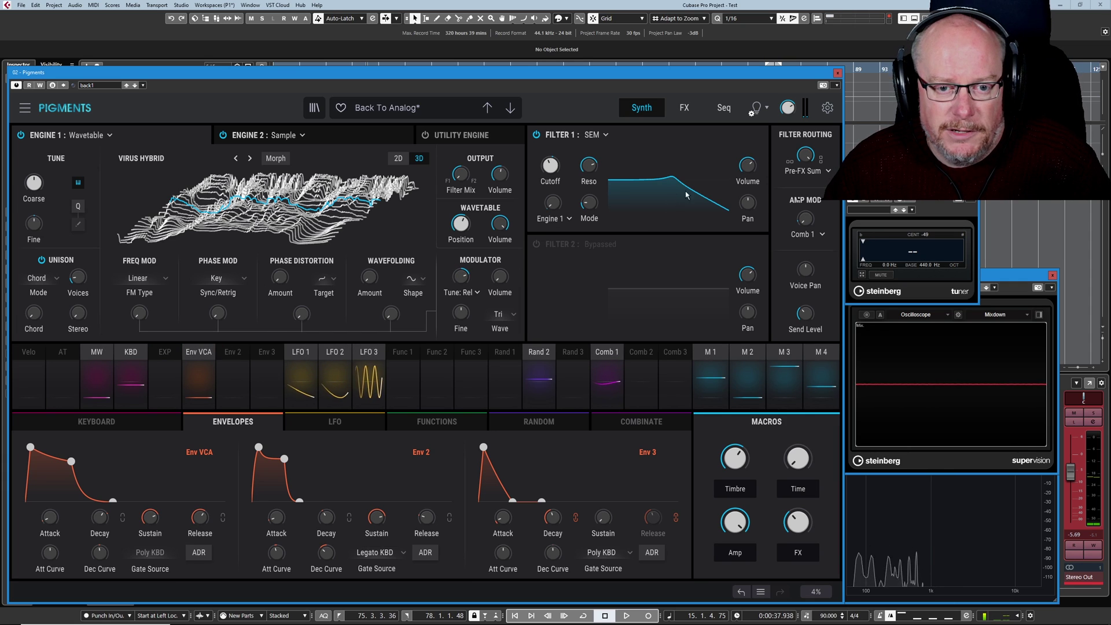
Step: Re-enable Sound Design Tips and look through its options dropdown before closing it
{"action": "left_click", "coordinate": [755, 108]}
{"action": "left_click", "coordinate": [754, 108]}
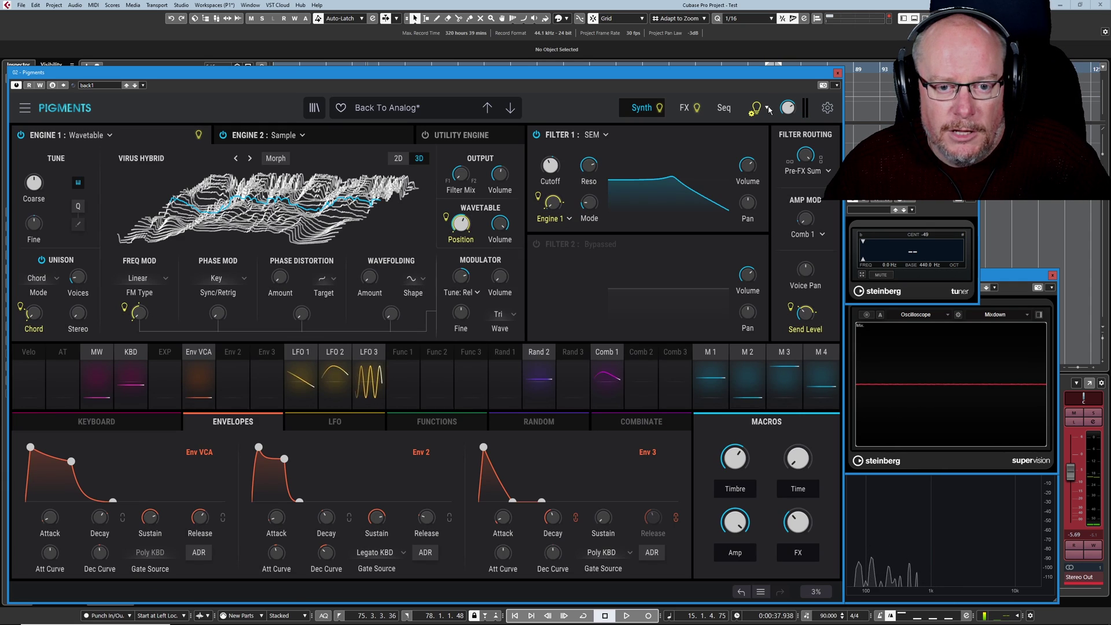
{"action": "left_click", "coordinate": [767, 108]}
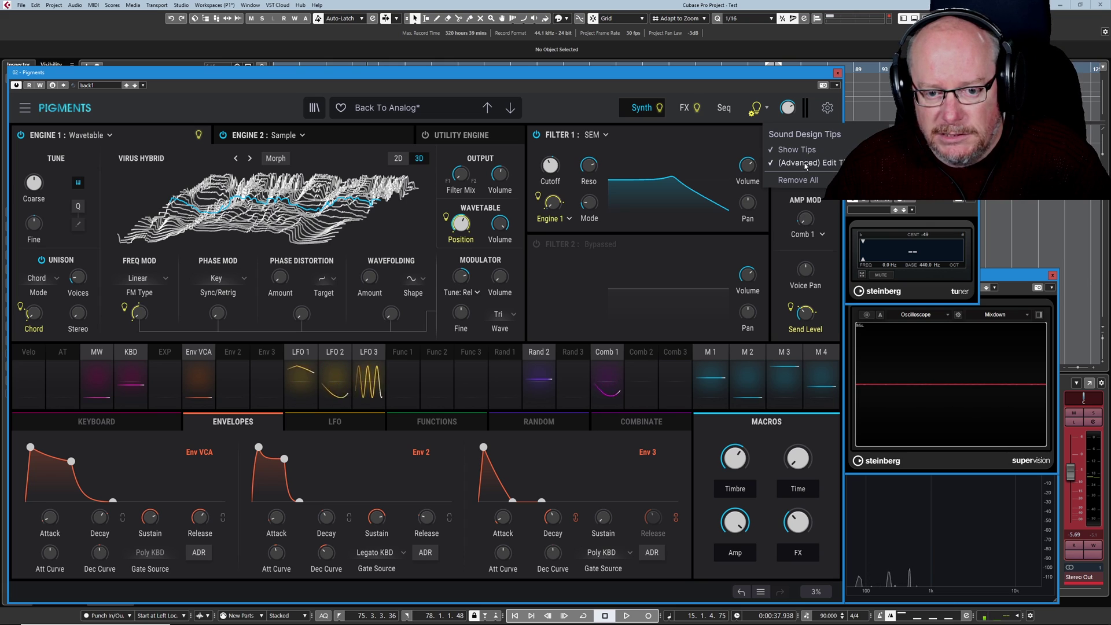
{"action": "left_click", "coordinate": [627, 79]}
{"action": "mouse_move", "coordinate": [154, 305]}
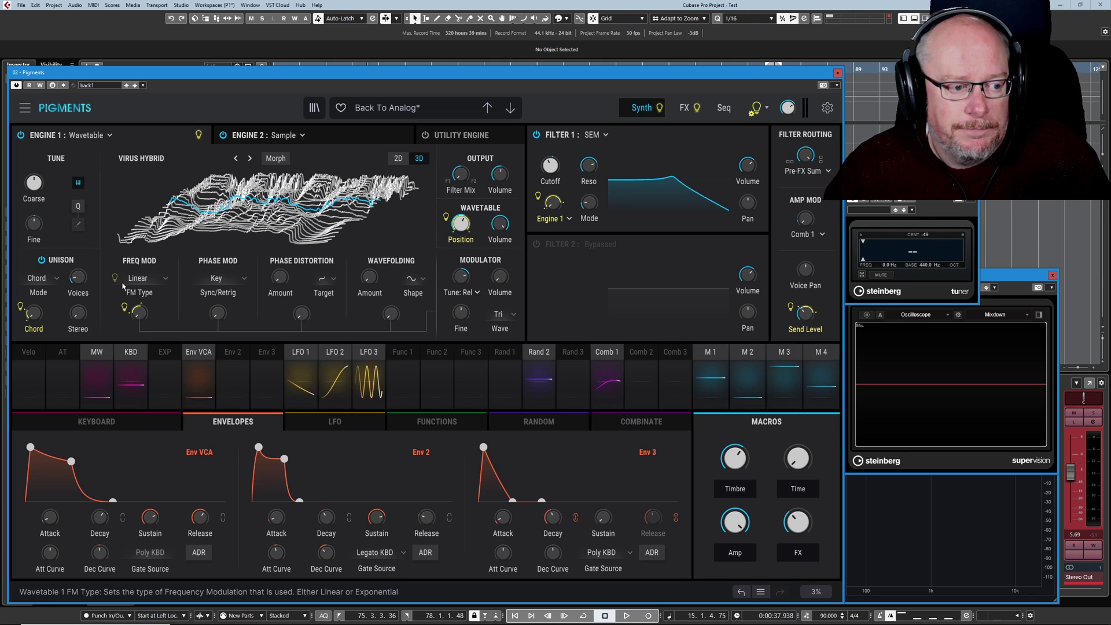
{"action": "mouse_move", "coordinate": [757, 114]}
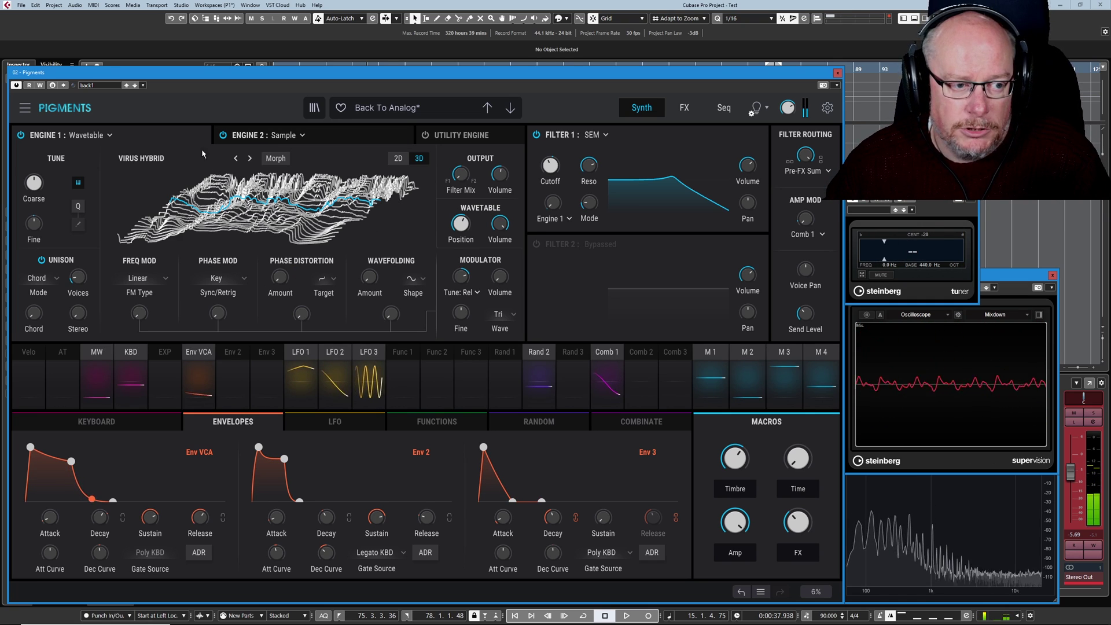
Step: Solo Engine 1 and Engine 2 in turn, inspect Engine 2's sample panel, then view the FX page
{"action": "left_click", "coordinate": [223, 135]}
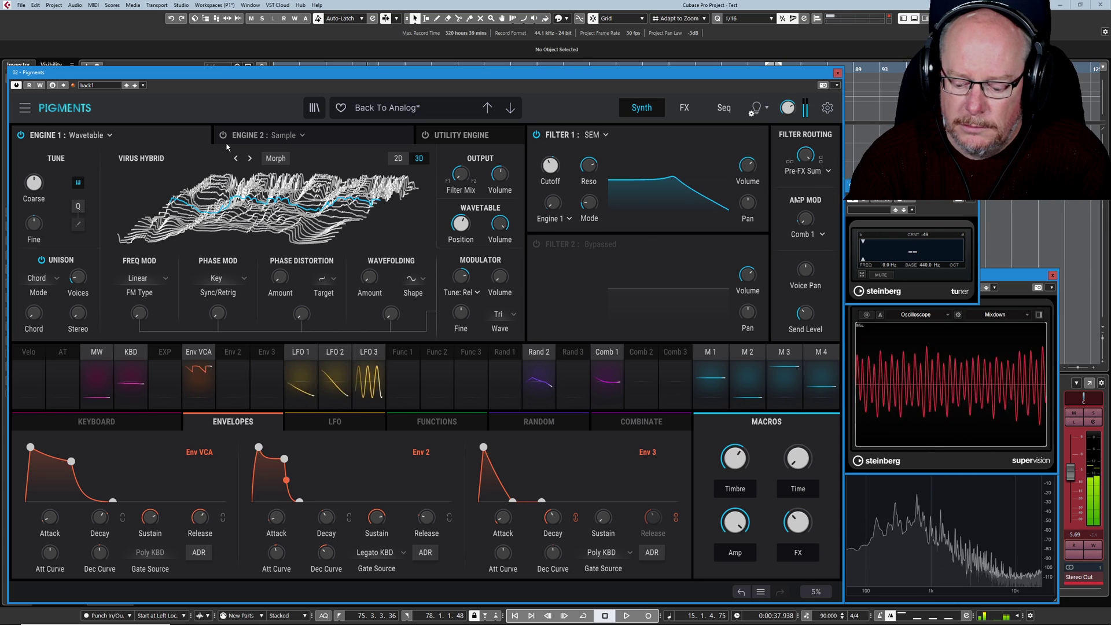
{"action": "left_click", "coordinate": [20, 135]}
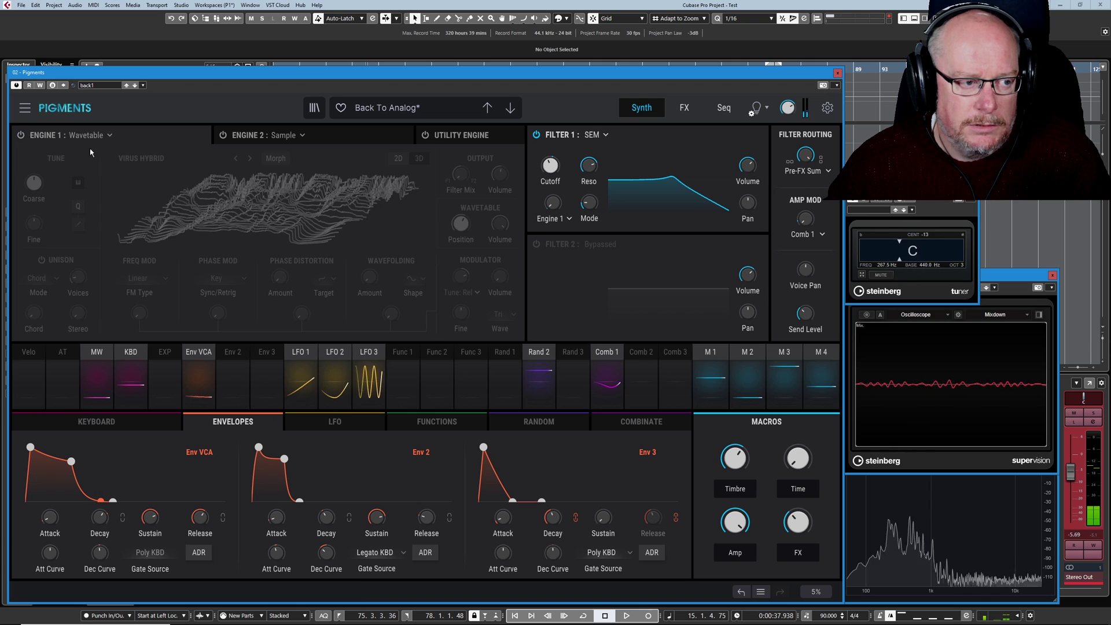
{"action": "left_click", "coordinate": [223, 137]}
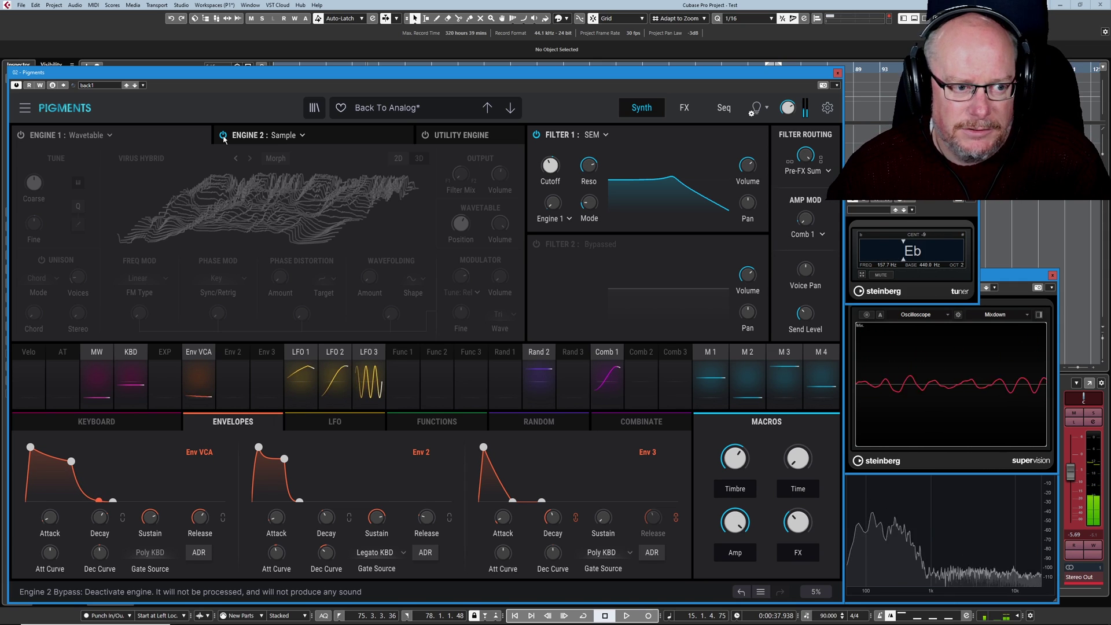
{"action": "left_click", "coordinate": [249, 135]}
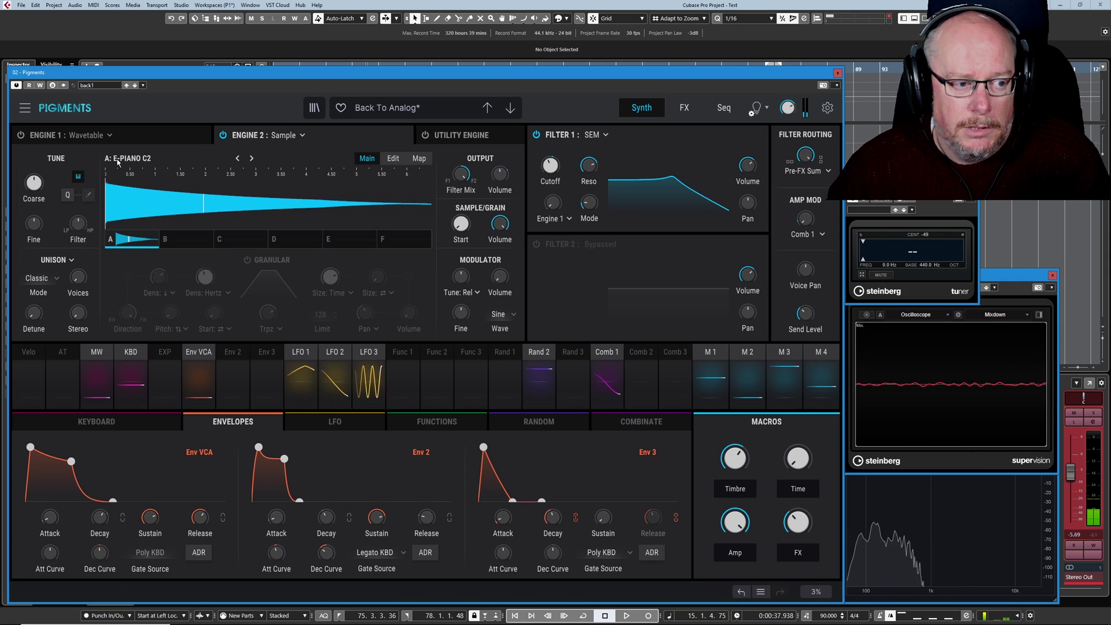
{"action": "left_click", "coordinate": [223, 137]}
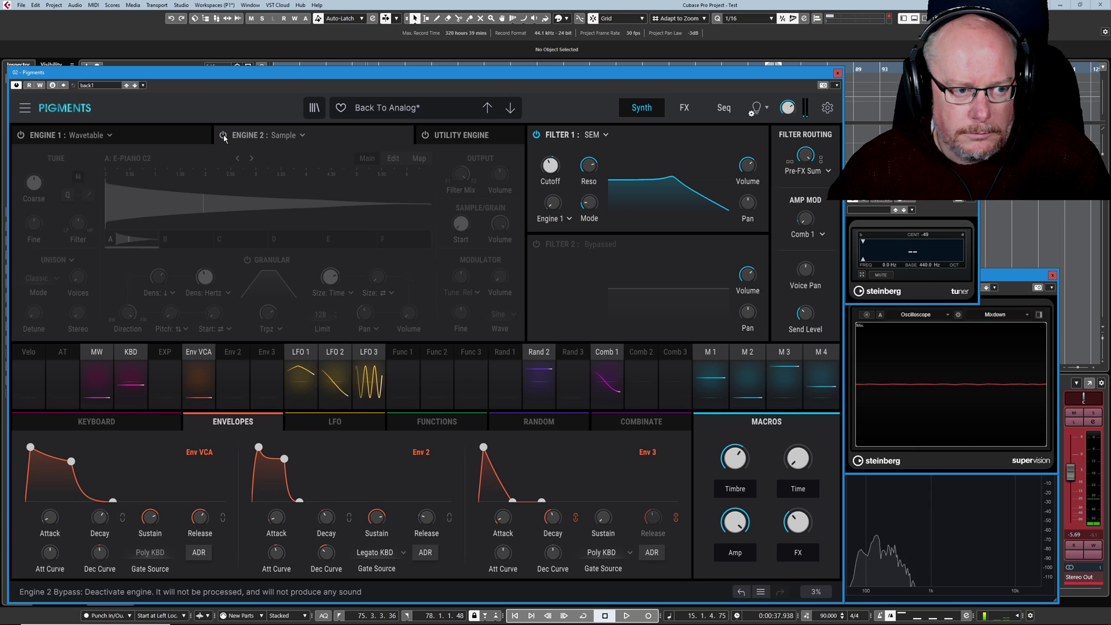
{"action": "left_click", "coordinate": [223, 137]}
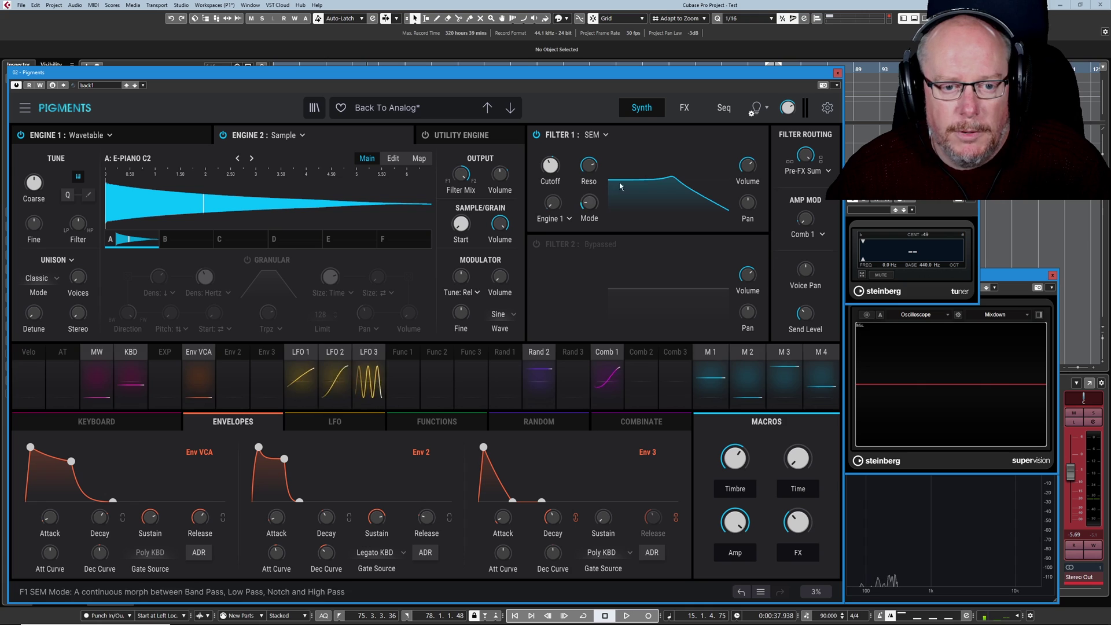
{"action": "left_click", "coordinate": [684, 108]}
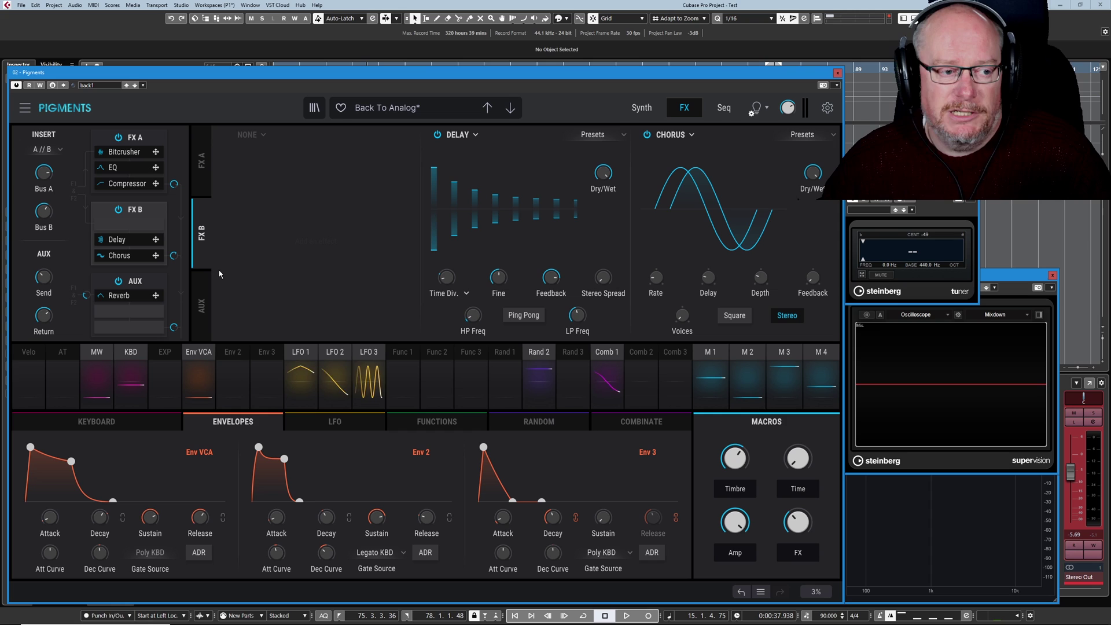
Step: Raise FX A's Bitcrusher downsample, then bypass the Bitcrusher, ParamEQ and Compressor
{"action": "left_click", "coordinate": [135, 139]}
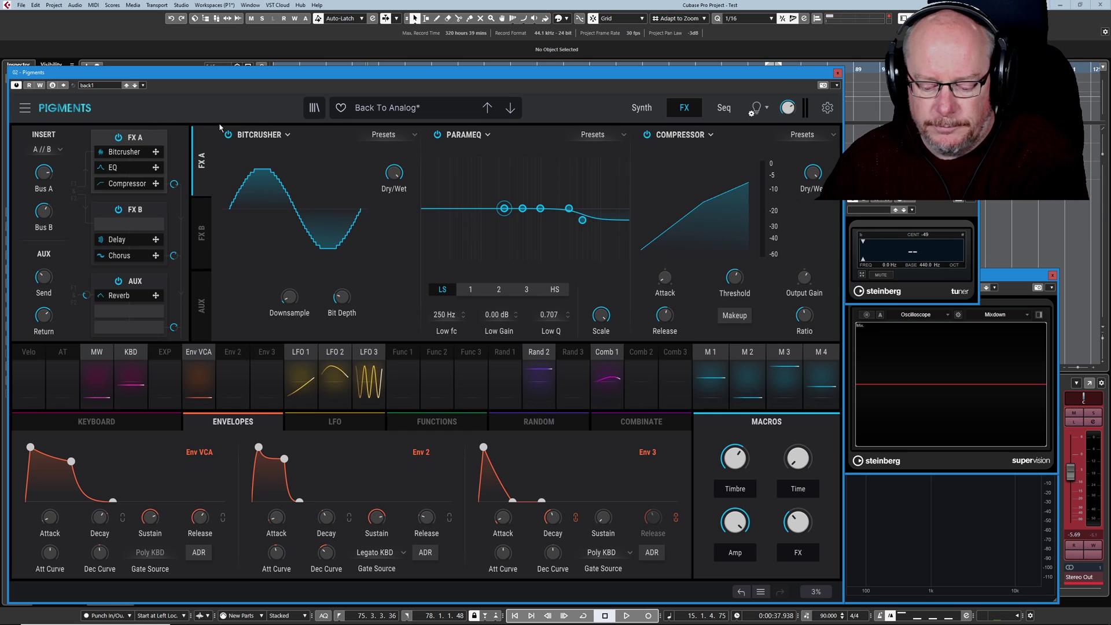
{"action": "mouse_move", "coordinate": [291, 304]}
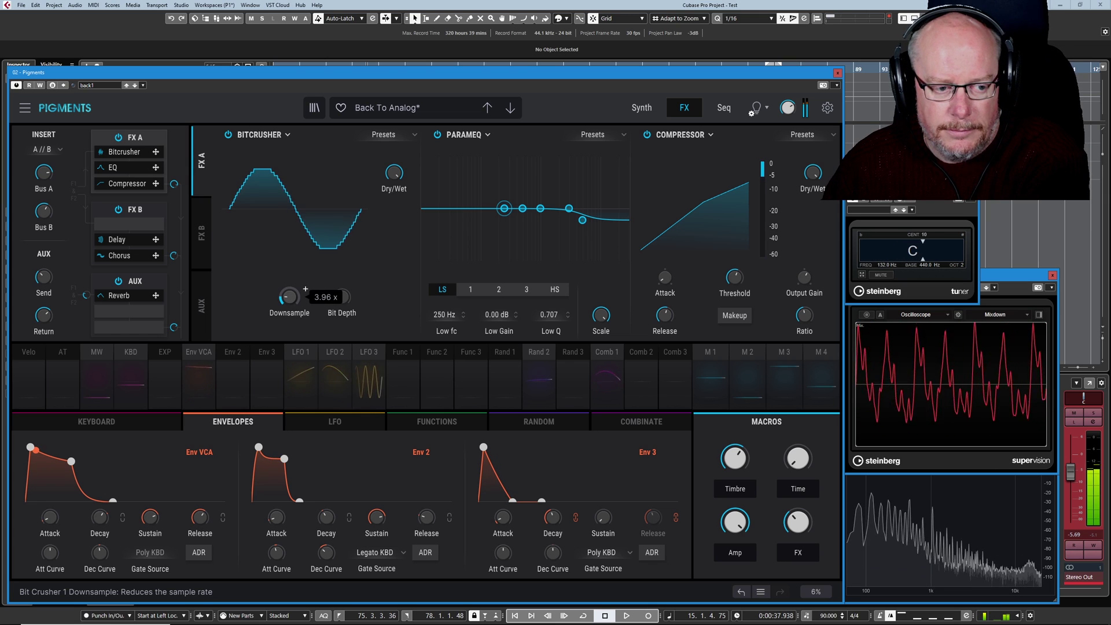
{"action": "mouse_move", "coordinate": [290, 301]}
{"action": "left_mouse_down"}
{"action": "mouse_move", "coordinate": [290, 263]}
{"action": "mouse_move", "coordinate": [291, 289]}
{"action": "left_mouse_up"}
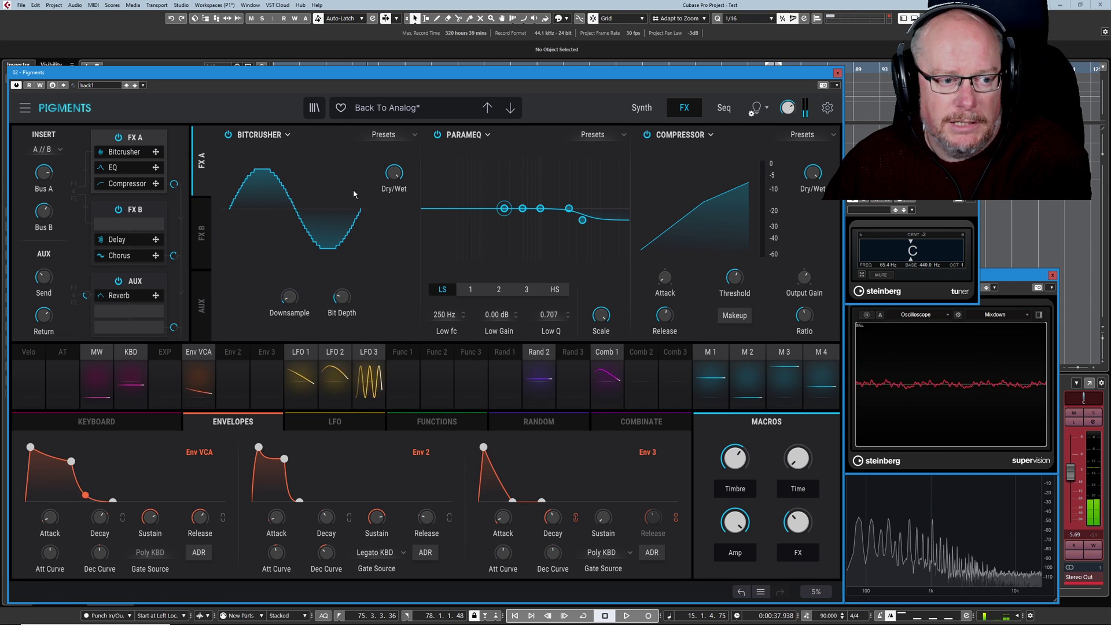
{"action": "left_click", "coordinate": [229, 134]}
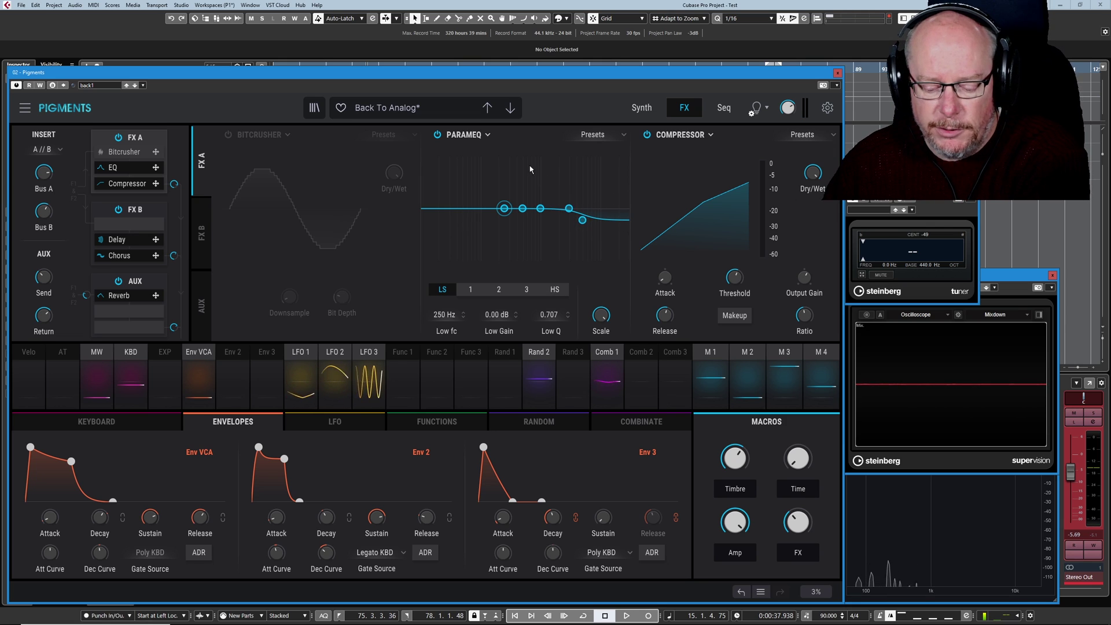
{"action": "left_click", "coordinate": [437, 134]}
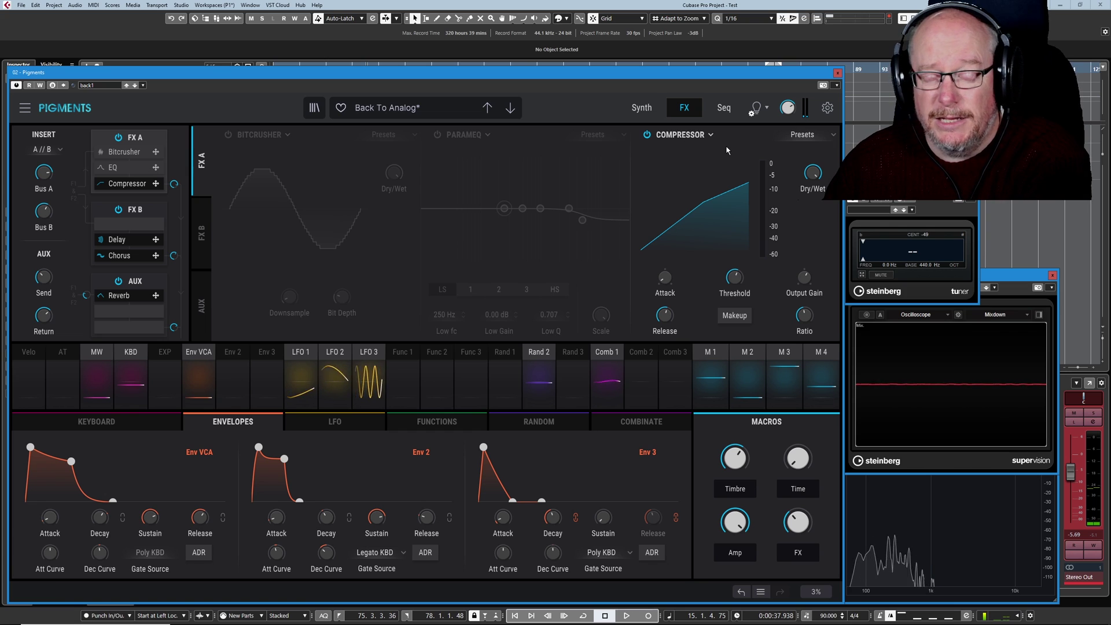
{"action": "left_click", "coordinate": [648, 136]}
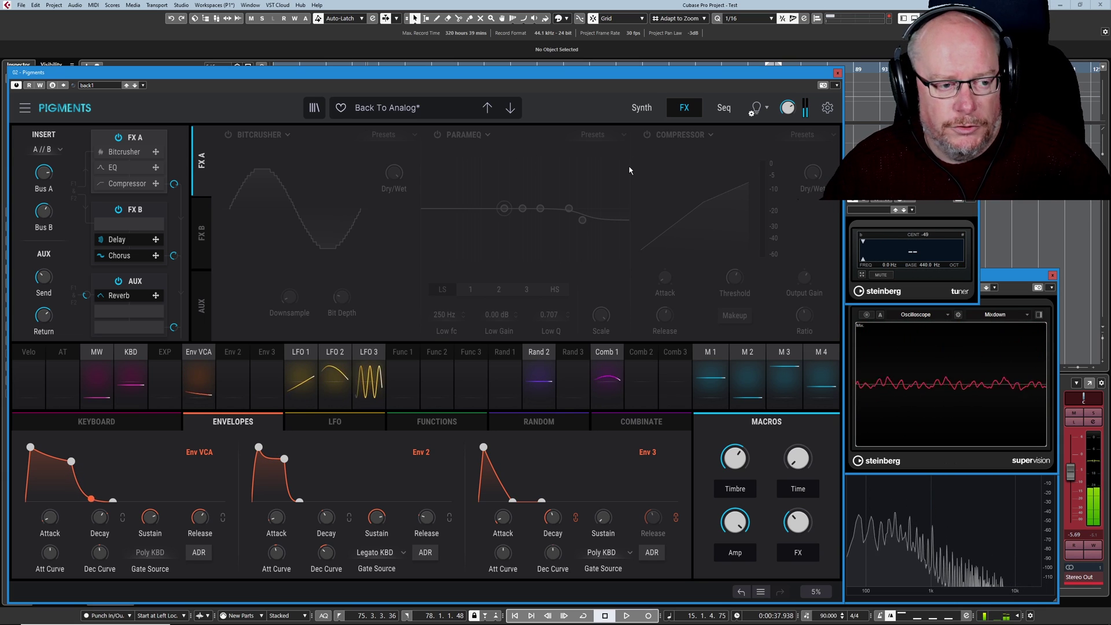
Step: Bypass the Delay and Chorus on FX B
{"action": "left_click", "coordinate": [135, 211]}
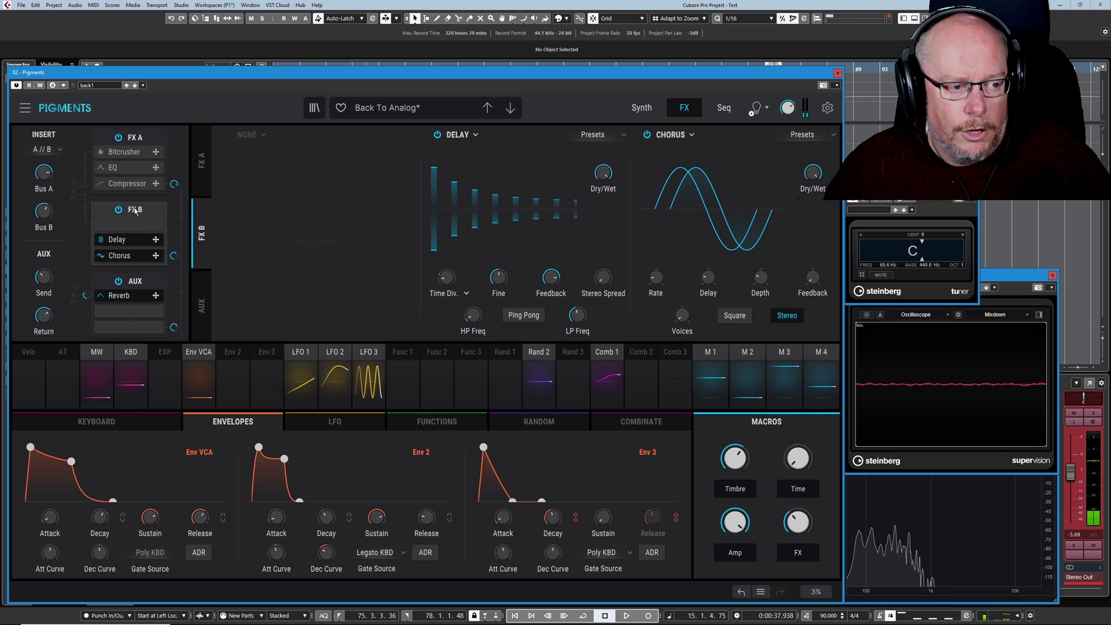
{"action": "left_click", "coordinate": [437, 136]}
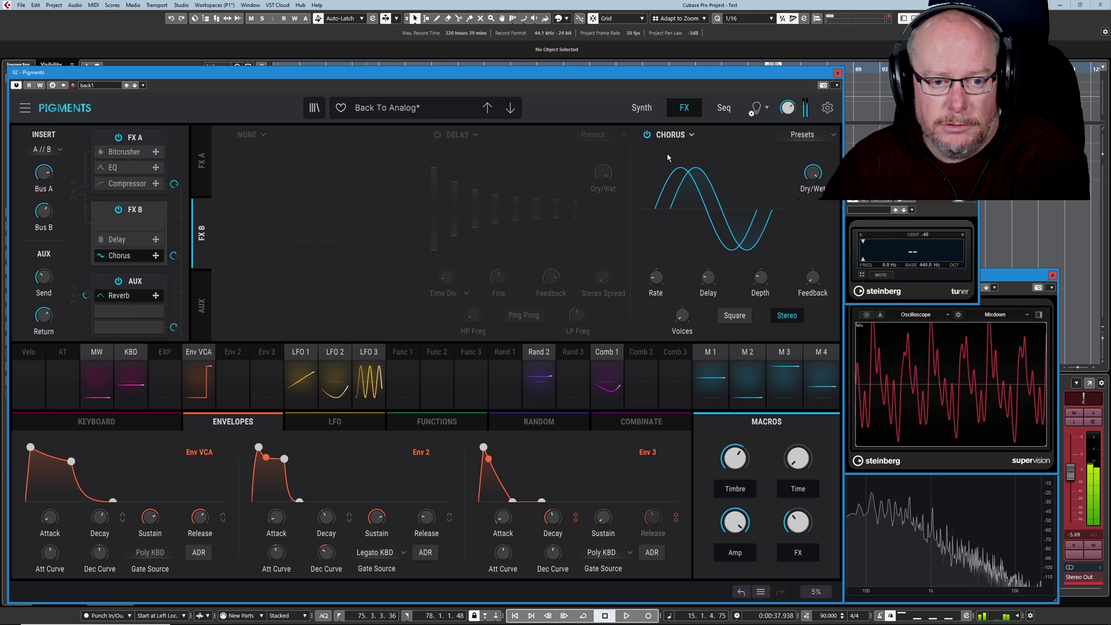
{"action": "left_click", "coordinate": [647, 135]}
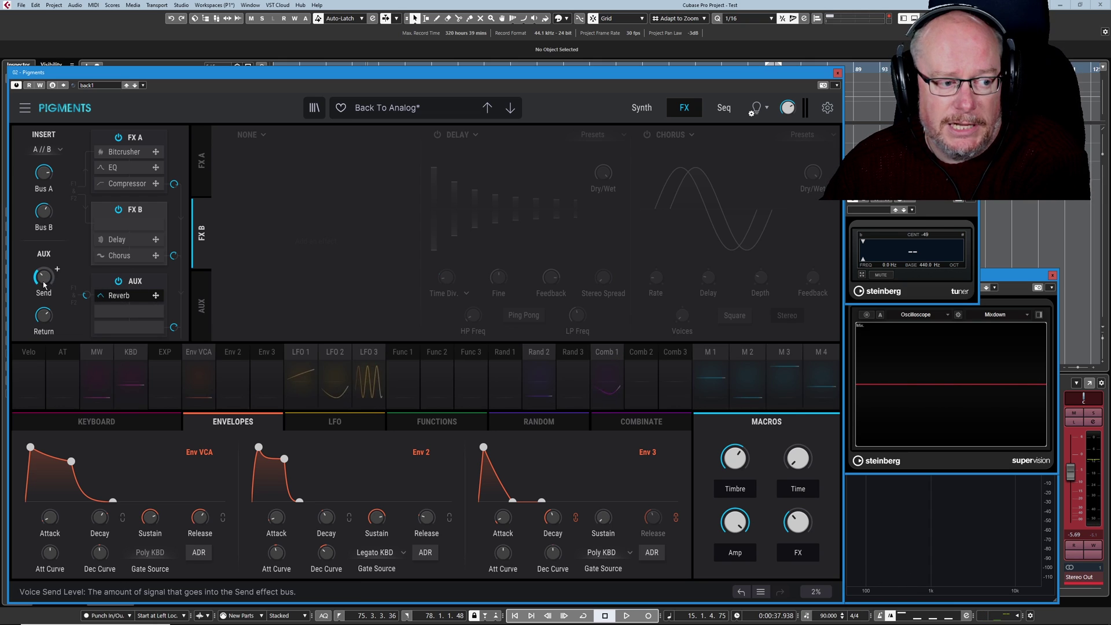
Step: Raise the AUX send level from about -52 dB to roughly -0.5 dB
{"action": "mouse_move", "coordinate": [57, 284]}
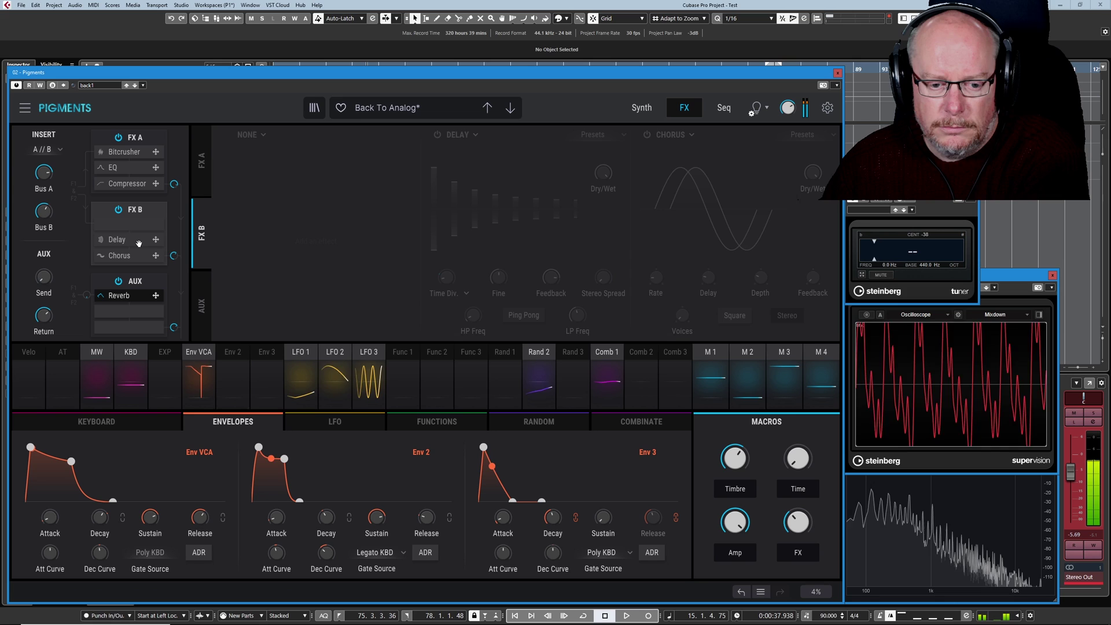
{"action": "scroll", "coordinate": [44, 277], "scroll_direction": "down", "scroll_amount": 3}
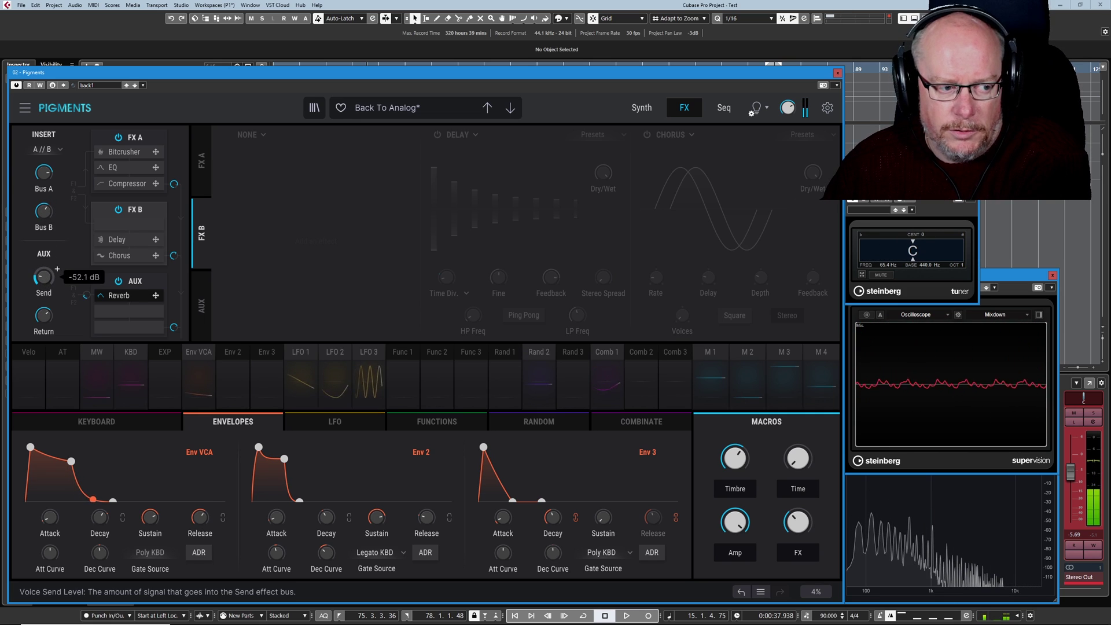
{"action": "scroll", "coordinate": [44, 277], "scroll_direction": "up", "scroll_amount": 10}
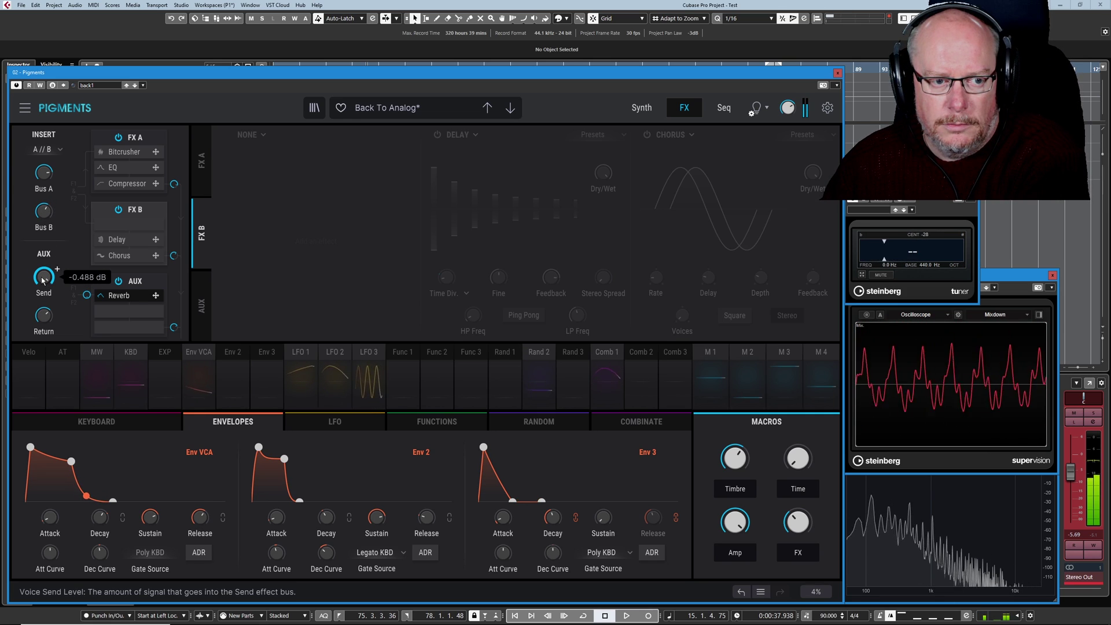
Step: Show the AUX bus Reverb panel with its Size, Predelay, Decay and Damping controls
{"action": "left_click", "coordinate": [121, 296]}
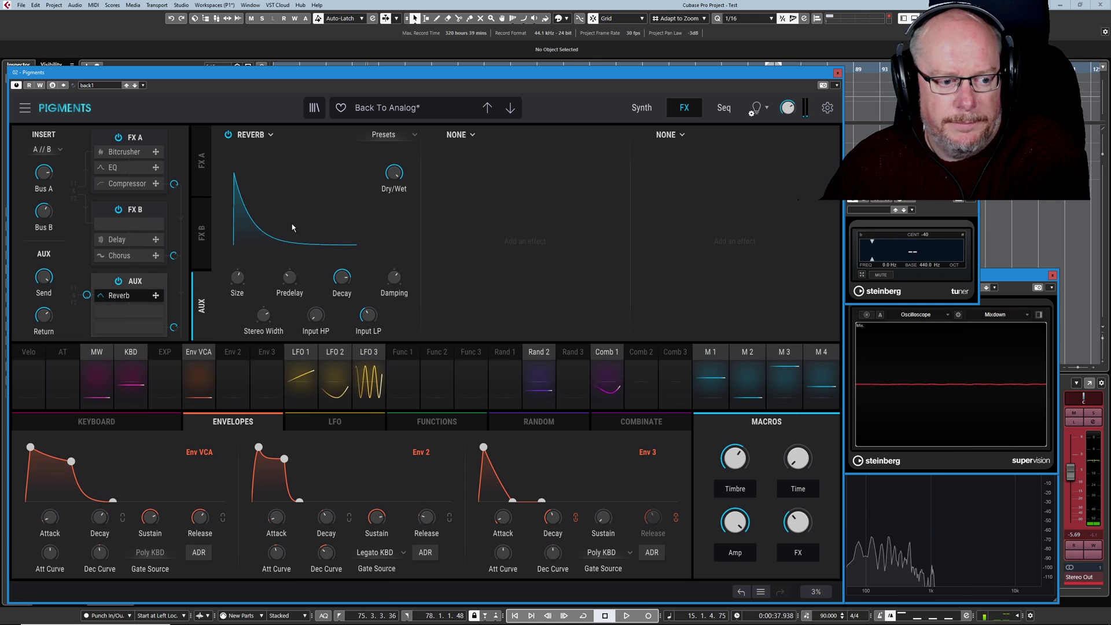
{"action": "mouse_move", "coordinate": [344, 277]}
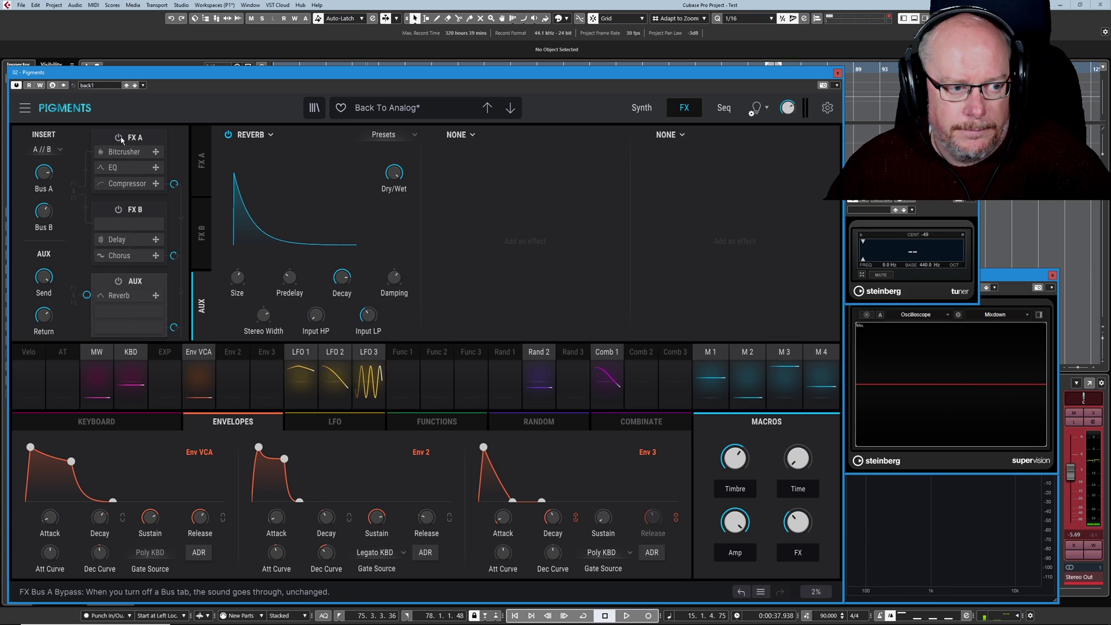
Step: Glance at the Seq page, return to Synth, and confirm Engine 1 is a Virus Hybrid wavetable
{"action": "left_click", "coordinate": [724, 109]}
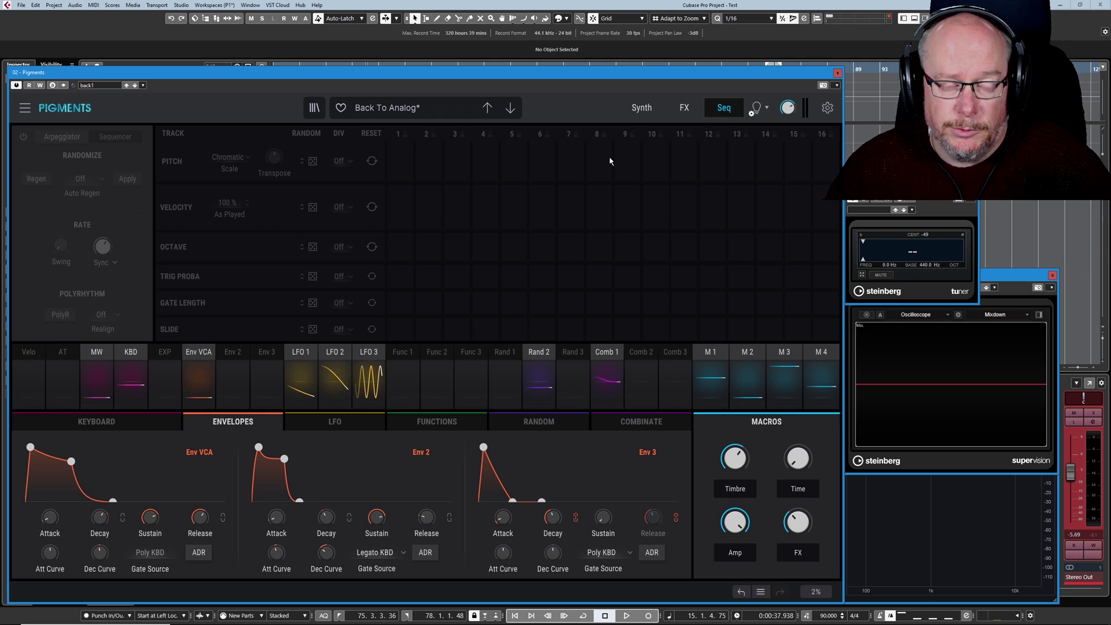
{"action": "left_click", "coordinate": [643, 108]}
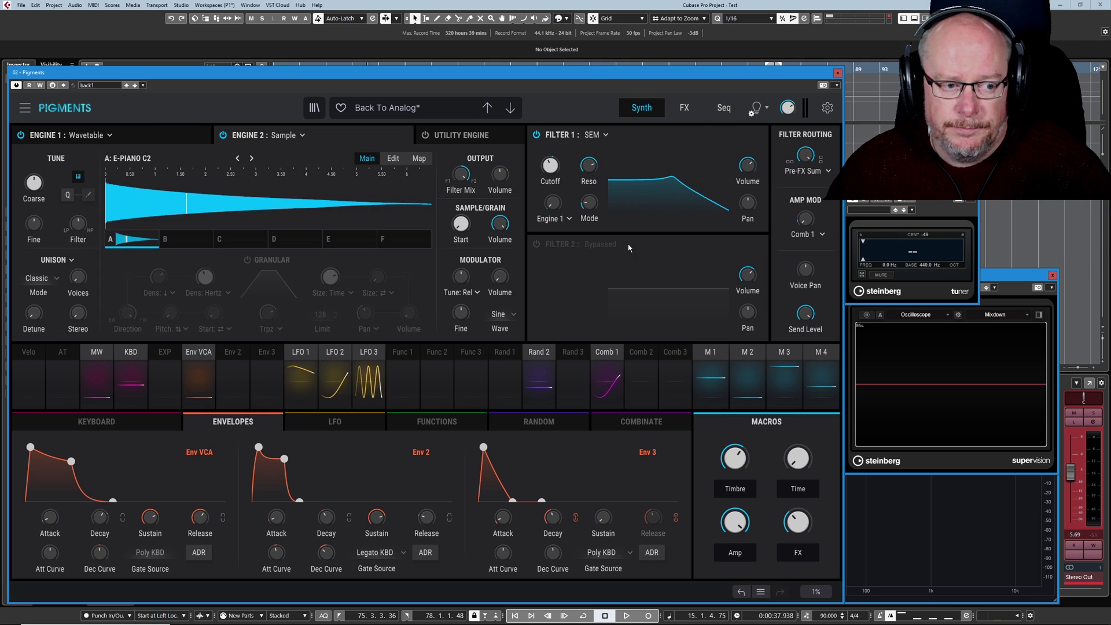
{"action": "left_click", "coordinate": [76, 139]}
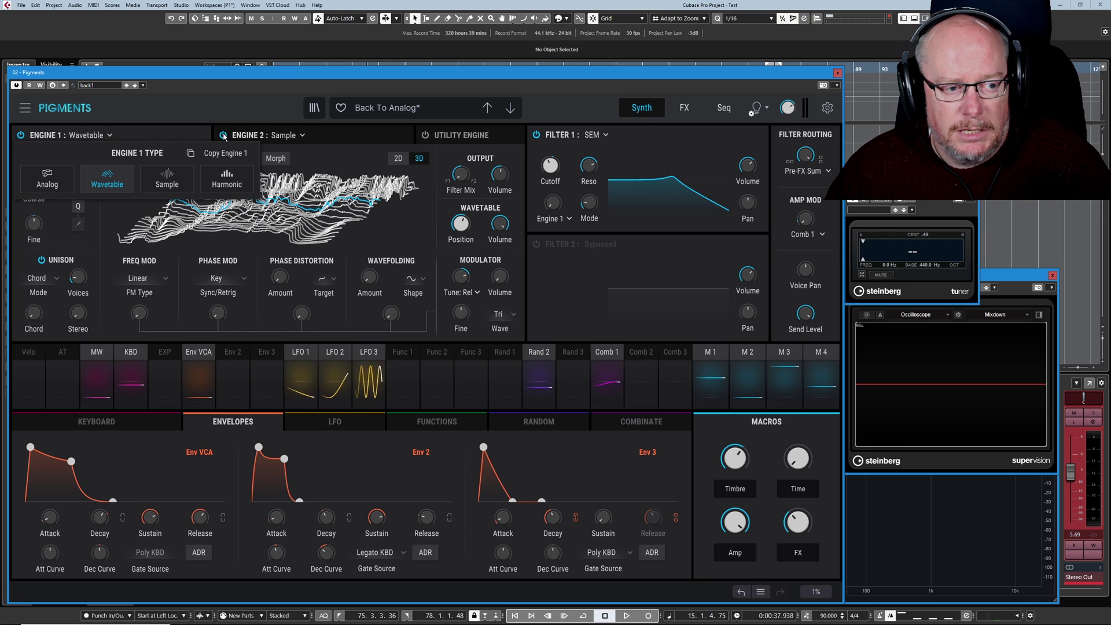
{"action": "left_click", "coordinate": [84, 137]}
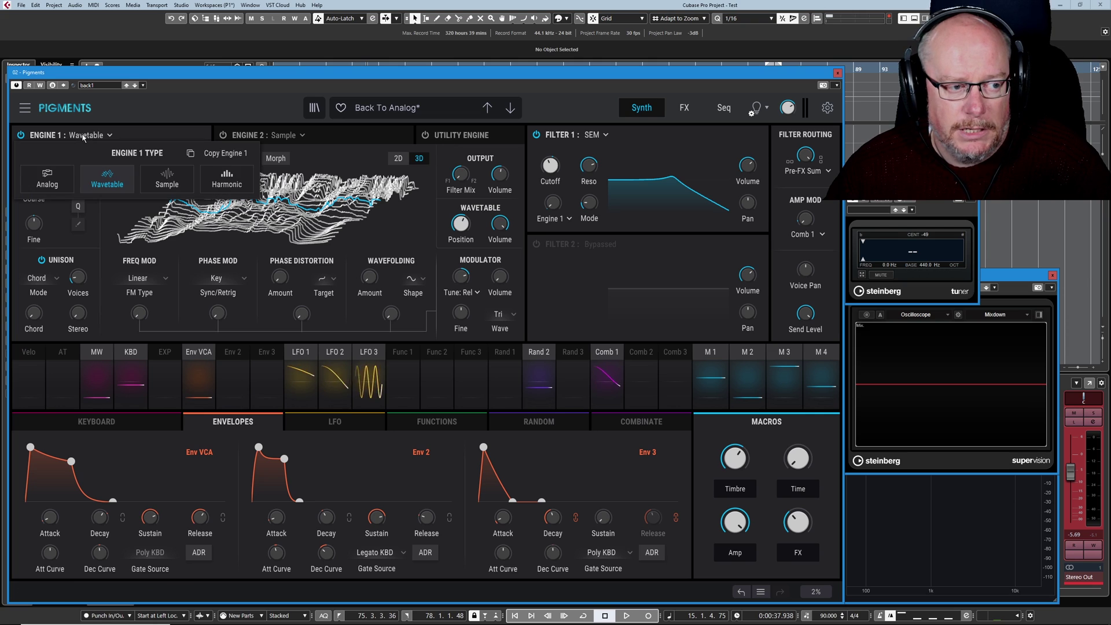
{"action": "left_click", "coordinate": [86, 136]}
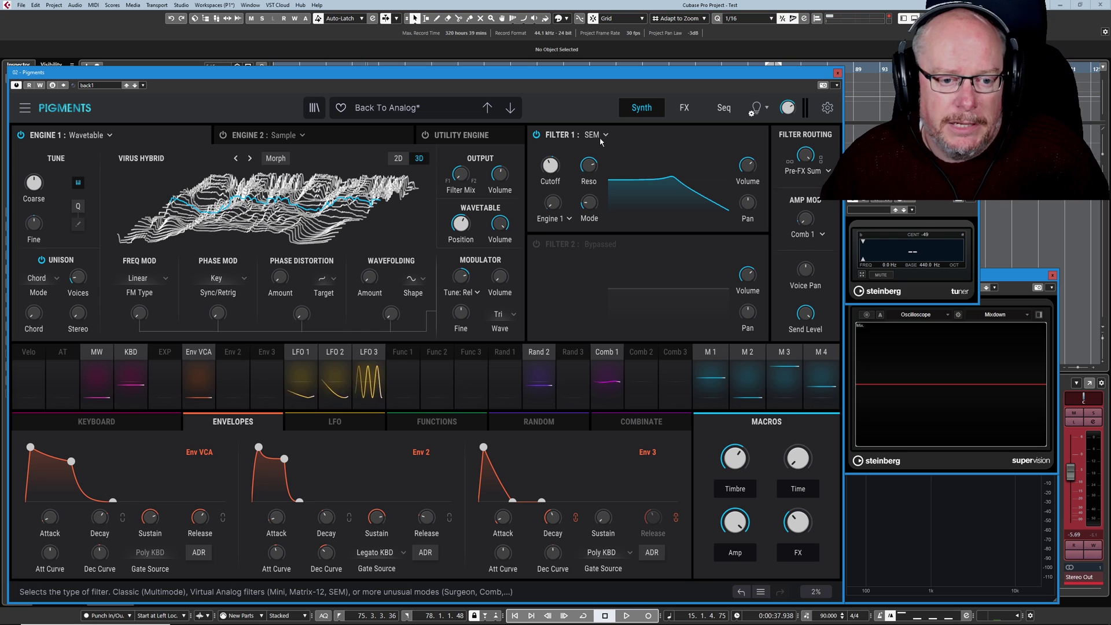
Step: Bring the SEM Filter 1 cutoff down from 8533 Hz to 155 Hz to darken the patch
{"action": "mouse_move", "coordinate": [591, 206]}
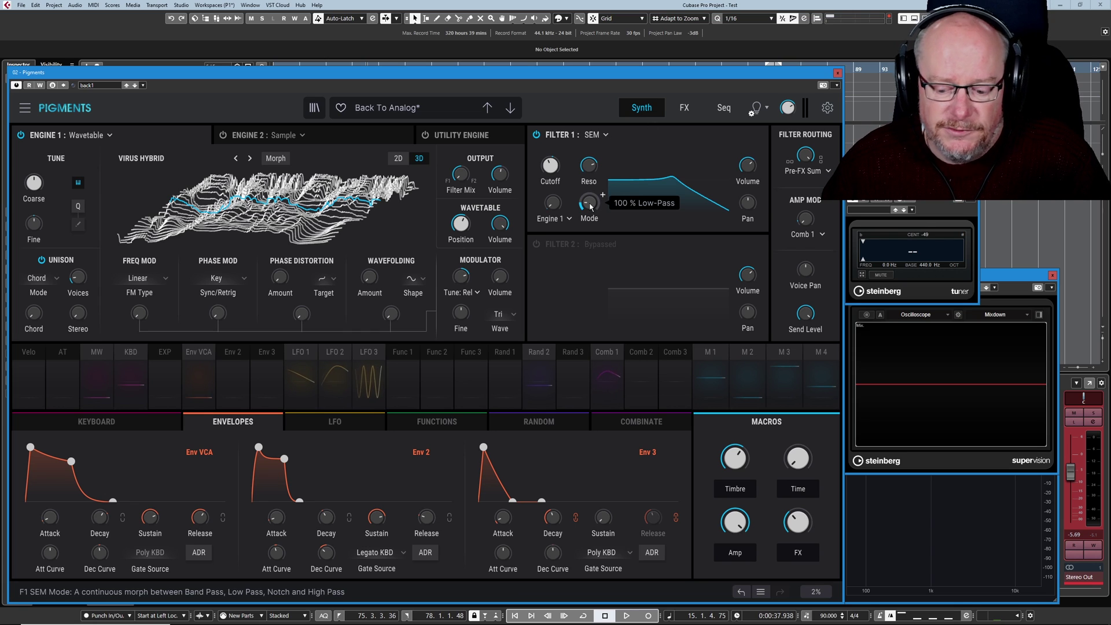
{"action": "mouse_move", "coordinate": [551, 166]}
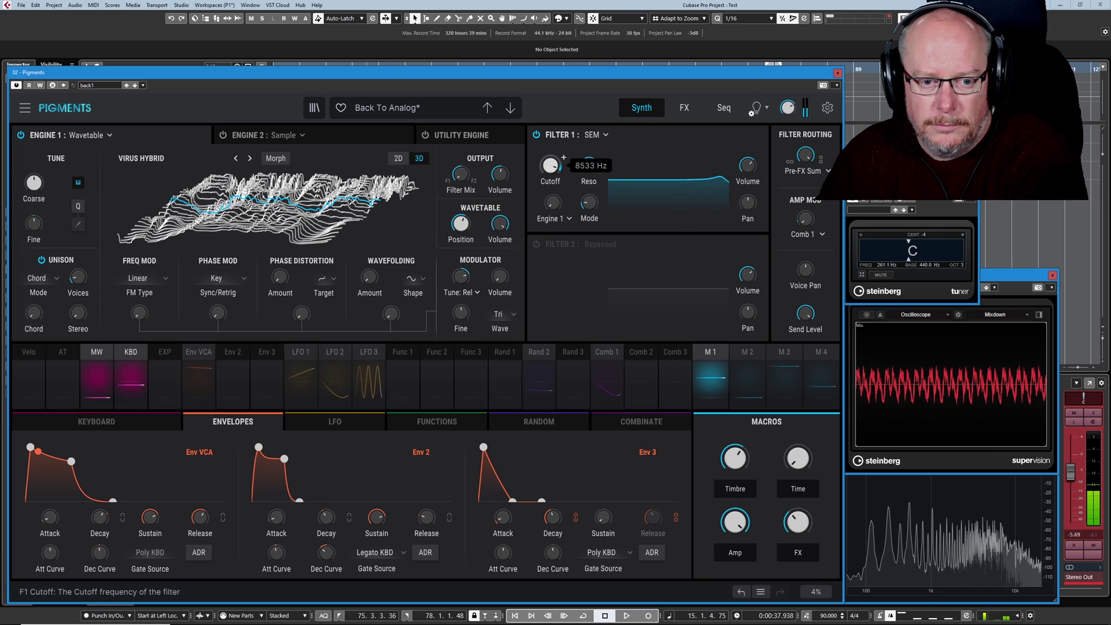
{"action": "scroll", "coordinate": [550, 166], "scroll_direction": "down", "scroll_amount": 10}
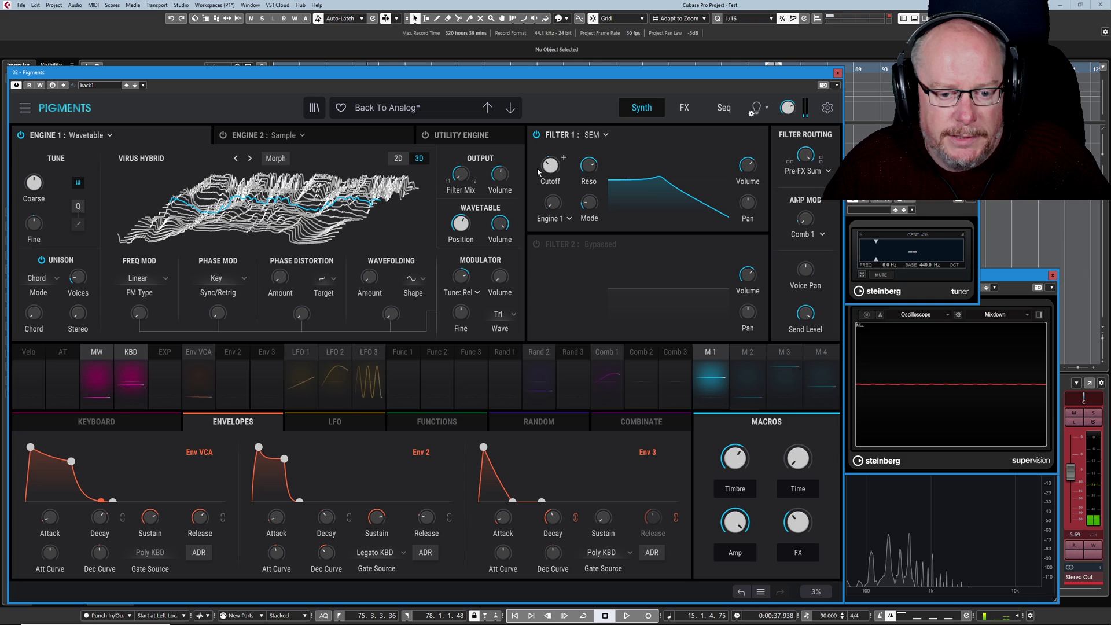
{"action": "scroll", "coordinate": [547, 168], "scroll_direction": "up", "scroll_amount": 1}
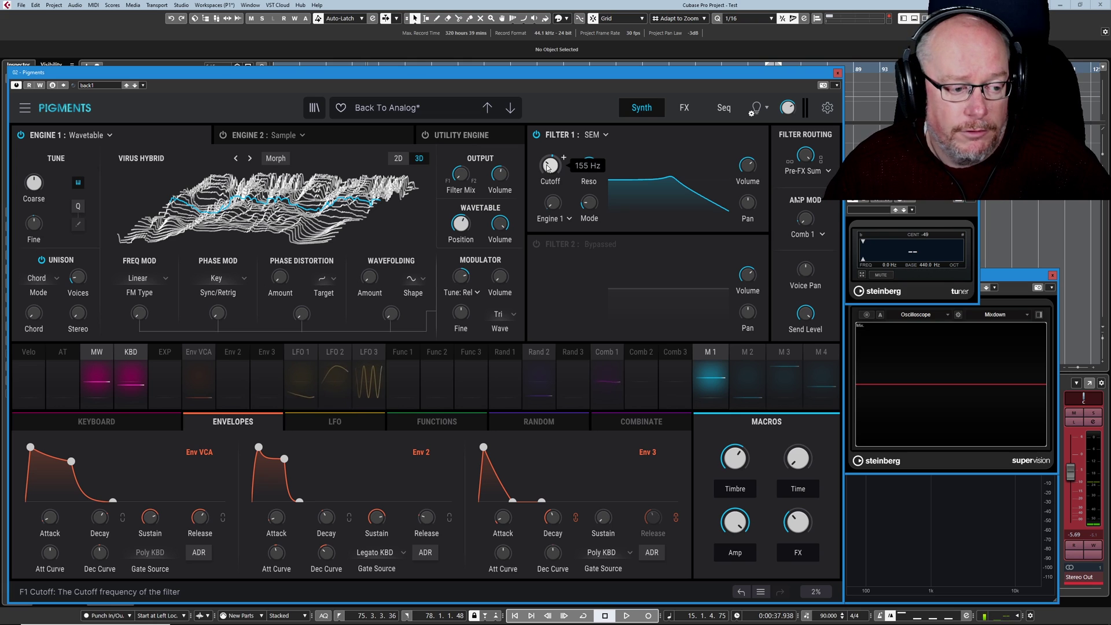
Step: Inspect the keyboard-tracking routing to Filter 1 cutoff, toggling it off and back on
{"action": "left_click", "coordinate": [135, 360]}
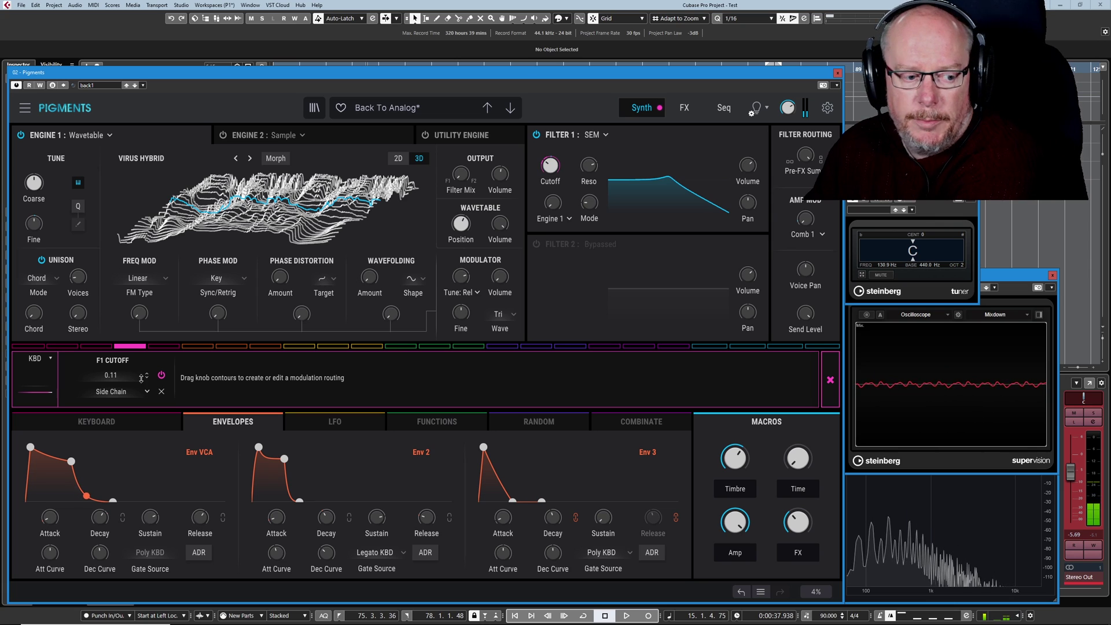
{"action": "left_click", "coordinate": [162, 376]}
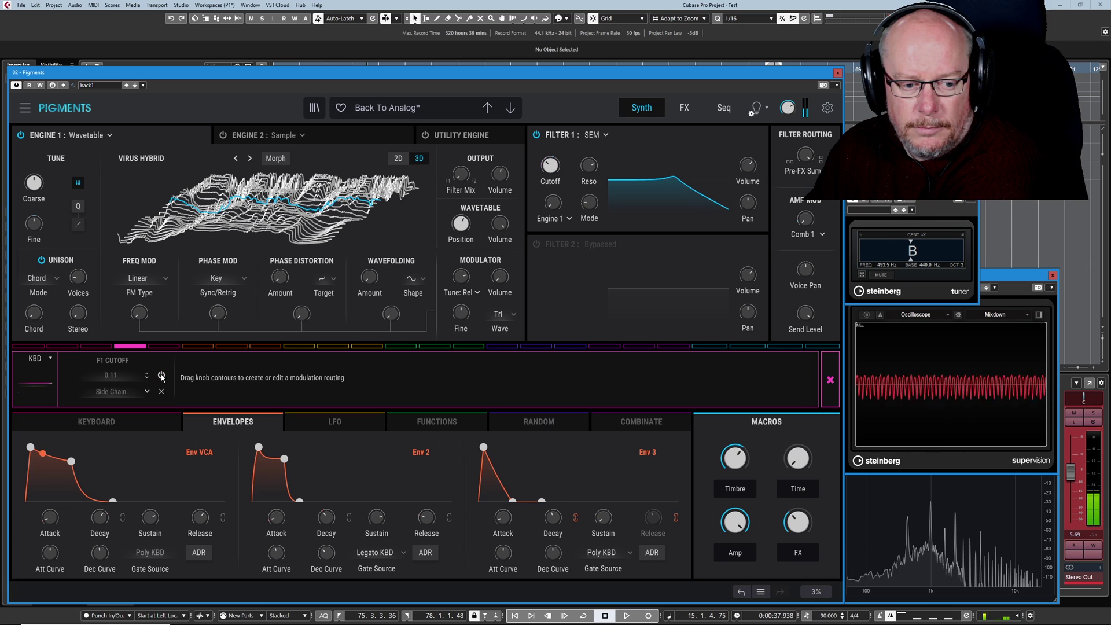
{"action": "left_click", "coordinate": [161, 375]}
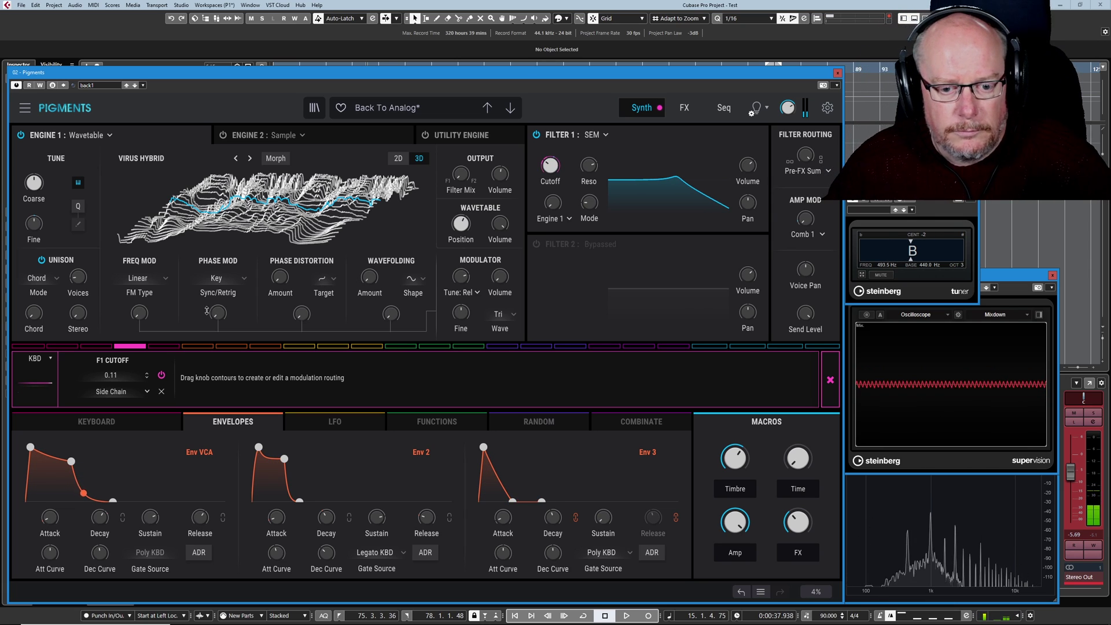
{"action": "mouse_move", "coordinate": [553, 169]}
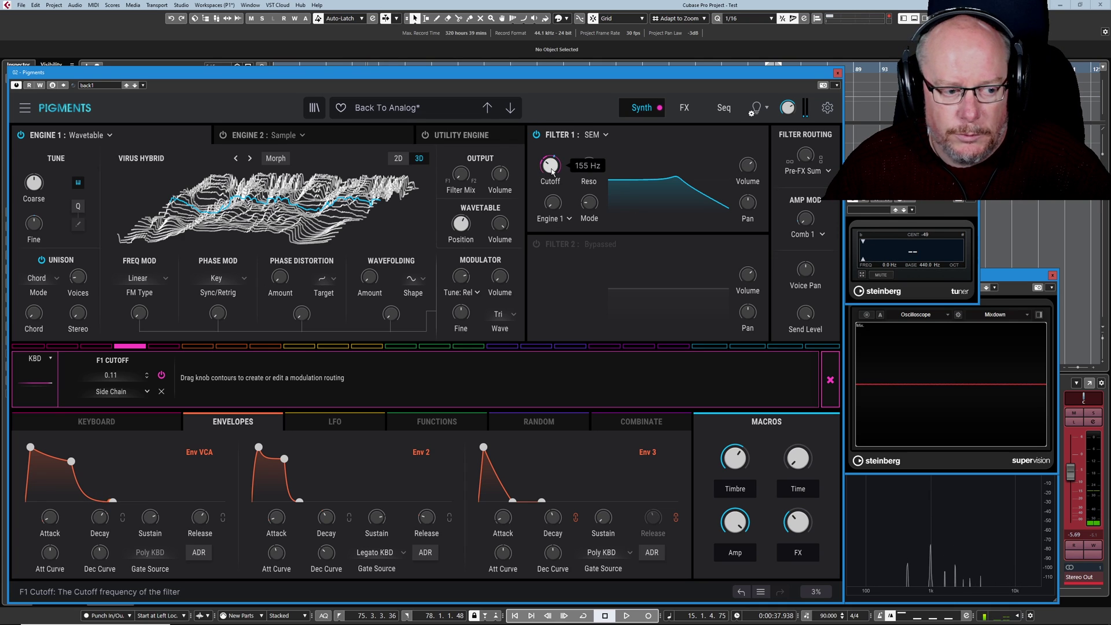
{"action": "left_click", "coordinate": [830, 378]}
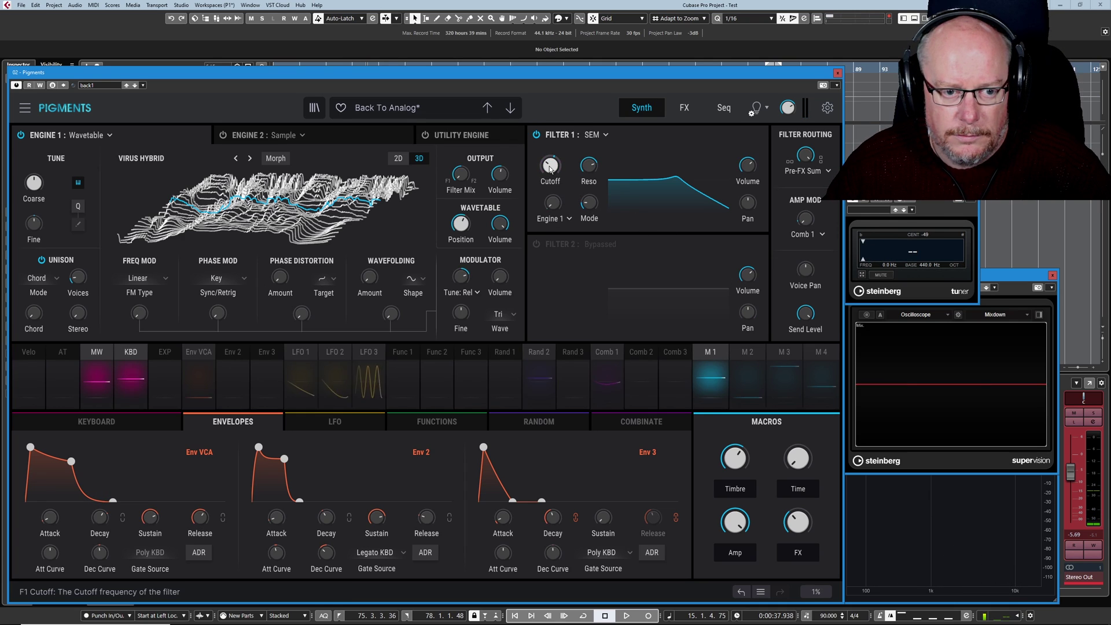
Step: Show macro M1's 0.25 routing to Filter 1 cutoff and raise Timbre to about 0.98
{"action": "mouse_move", "coordinate": [551, 168]}
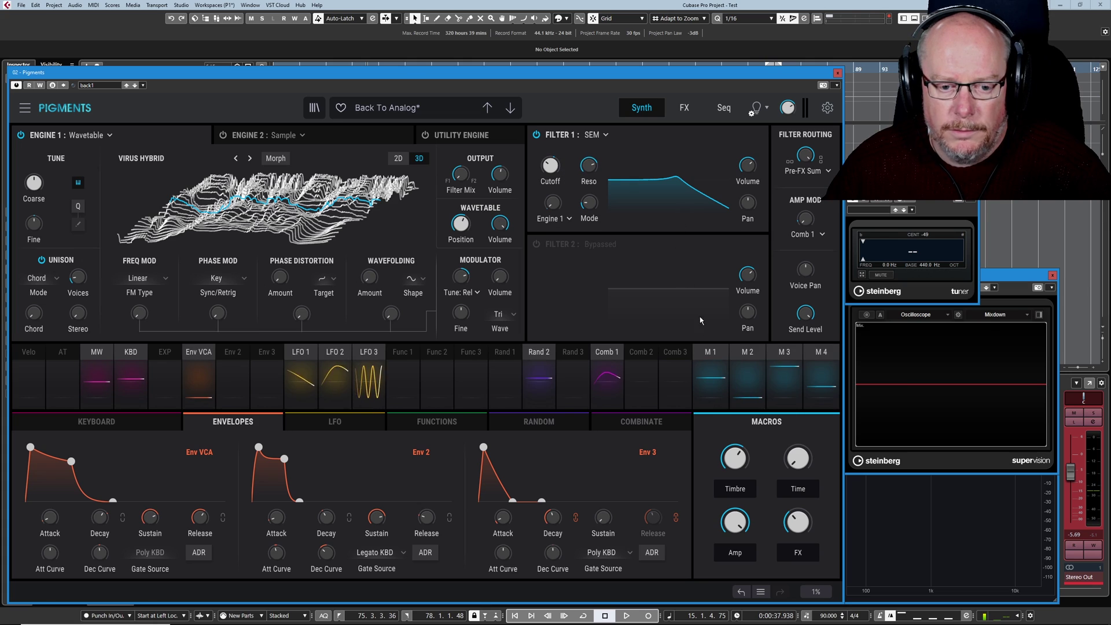
{"action": "left_click", "coordinate": [710, 354]}
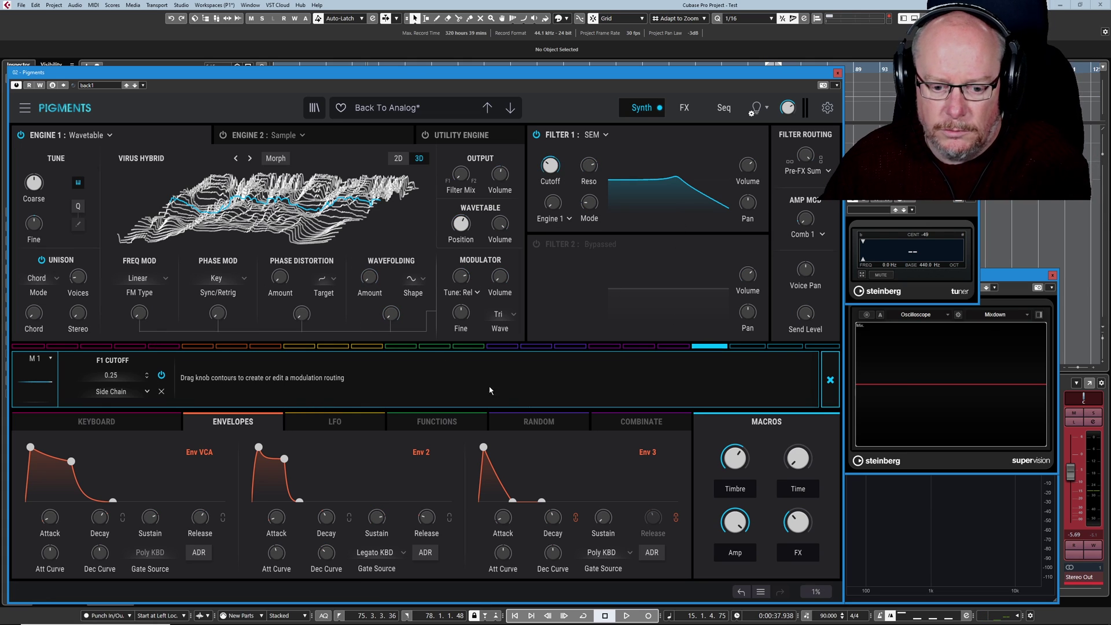
{"action": "mouse_move", "coordinate": [735, 458]}
{"action": "left_click_drag", "start_coordinate": [735, 458], "coordinate": [736, 434]}
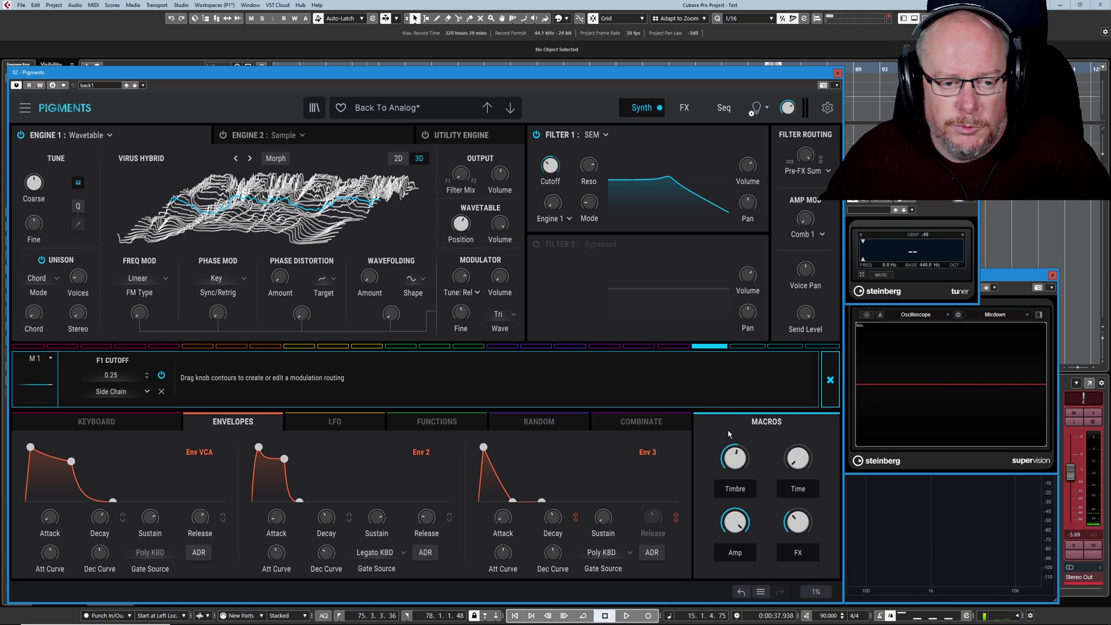
Step: Close the M1 modulation routing panel to bring back the modulation source strip
{"action": "left_click", "coordinate": [830, 380]}
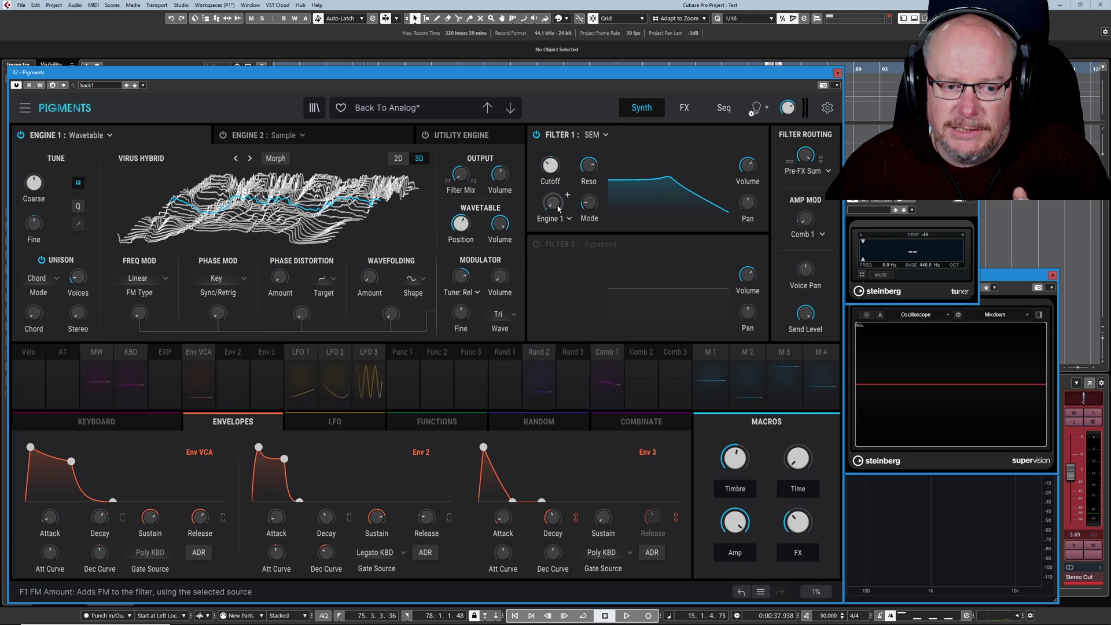
{"action": "mouse_move", "coordinate": [550, 207]}
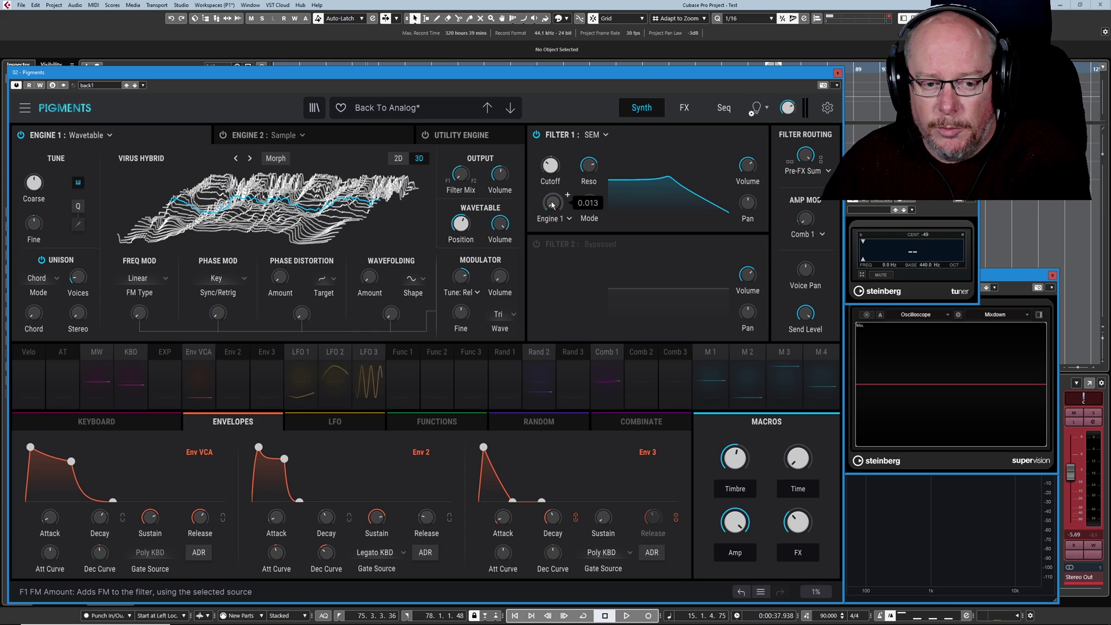
Step: Toggle the Sound Design Tips on and off, then raise Filter 1's Engine 1 FM to about 0.38
{"action": "left_click", "coordinate": [755, 113]}
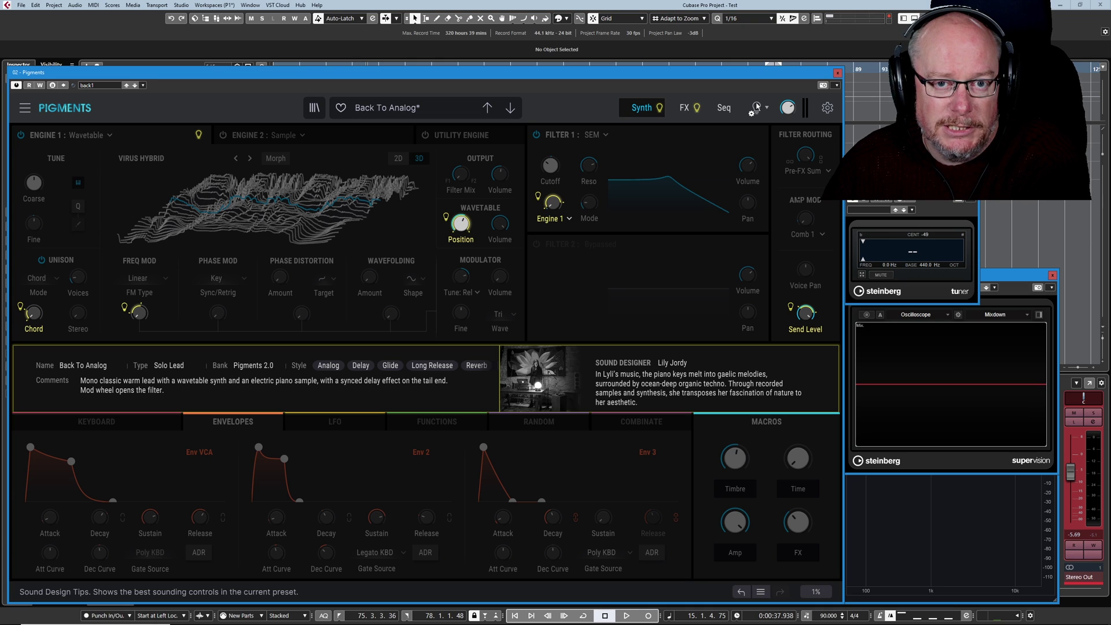
{"action": "left_click", "coordinate": [757, 107]}
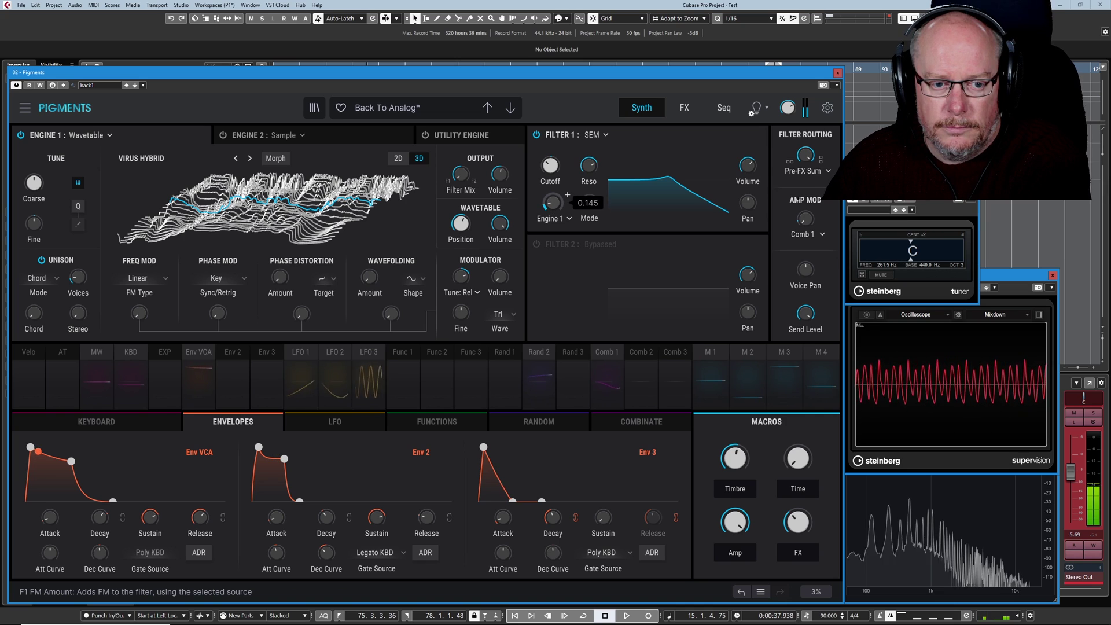
{"action": "scroll", "coordinate": [551, 202], "scroll_direction": "down", "scroll_amount": 3}
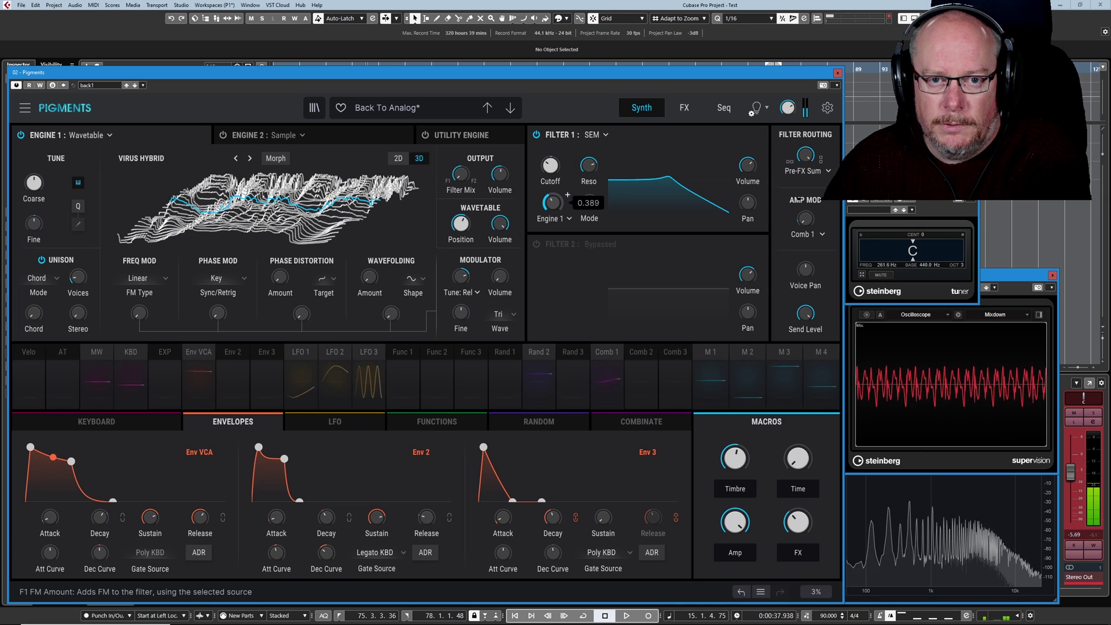
{"action": "scroll", "coordinate": [567, 195], "scroll_direction": "up", "scroll_amount": 5}
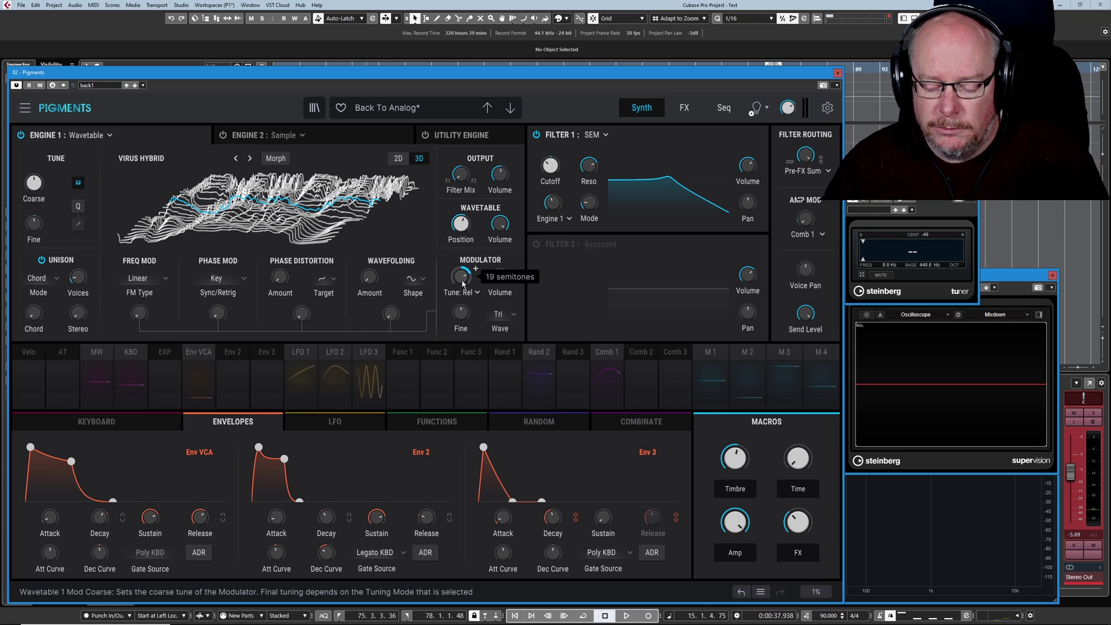
Step: Lower Engine 1's wavetable Modulator Tune from 19 to 11 semitones
{"action": "mouse_move", "coordinate": [463, 284]}
{"action": "left_mouse_down"}
{"action": "mouse_move", "coordinate": [462, 353]}
{"action": "mouse_move", "coordinate": [457, 284]}
{"action": "mouse_move", "coordinate": [445, 293]}
{"action": "left_mouse_up"}
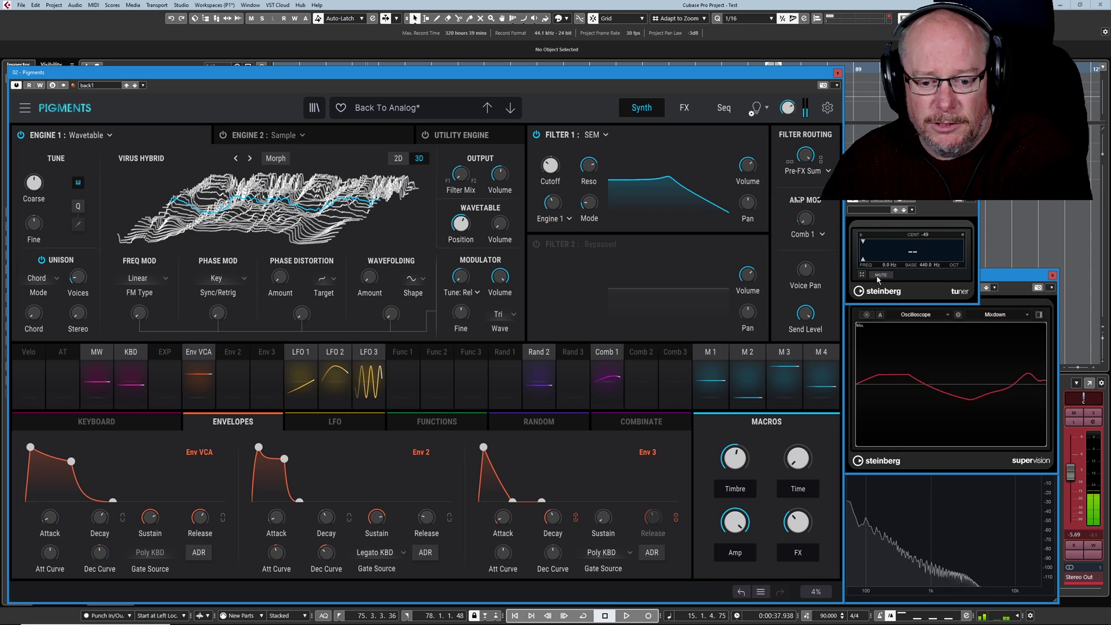
Step: Bring the Insight analyser forward, set Modulator Tune to 2 semitones and Filter 1 Engine 1 FM to about 0.07
{"action": "left_click", "coordinate": [866, 550]}
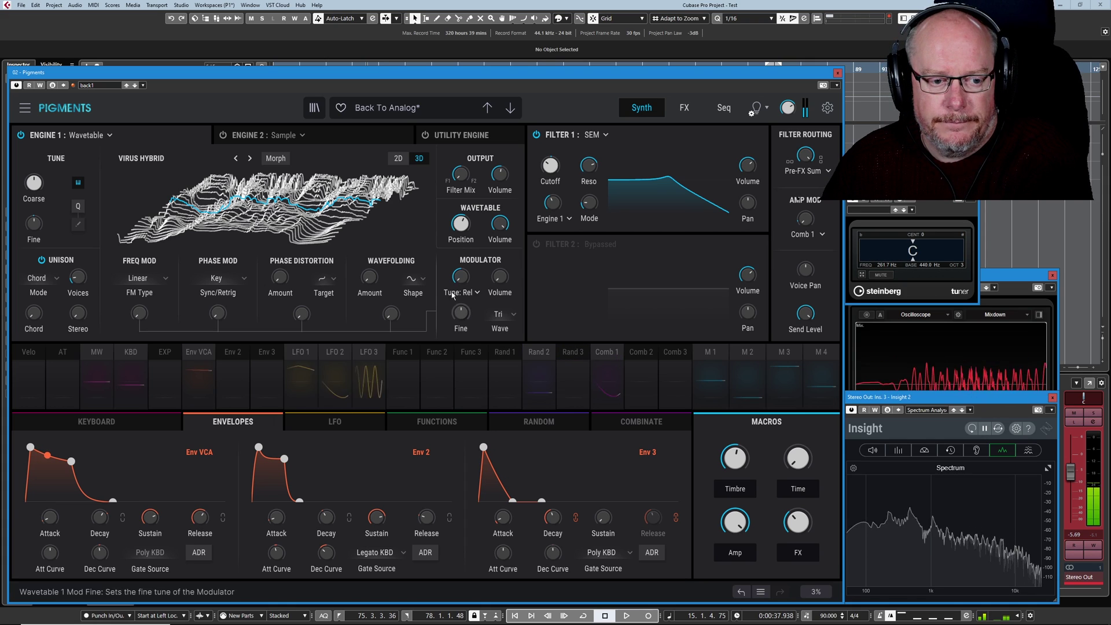
{"action": "mouse_move", "coordinate": [475, 269]}
{"action": "left_click_drag", "start_coordinate": [475, 269], "coordinate": [476, 260]}
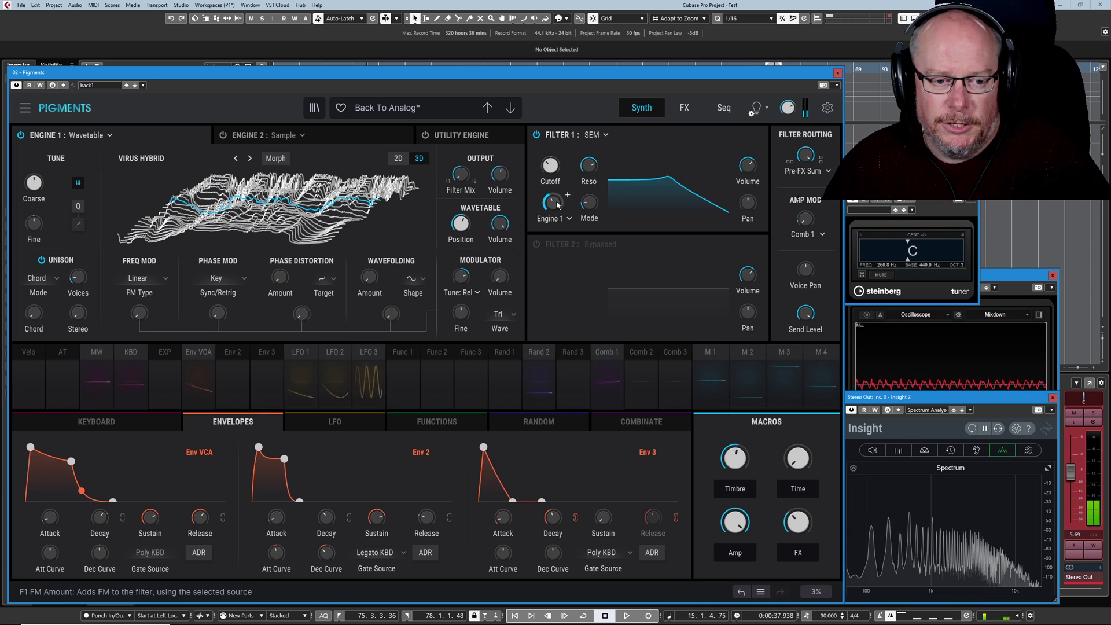
{"action": "left_click_drag", "start_coordinate": [568, 197], "coordinate": [568, 196]}
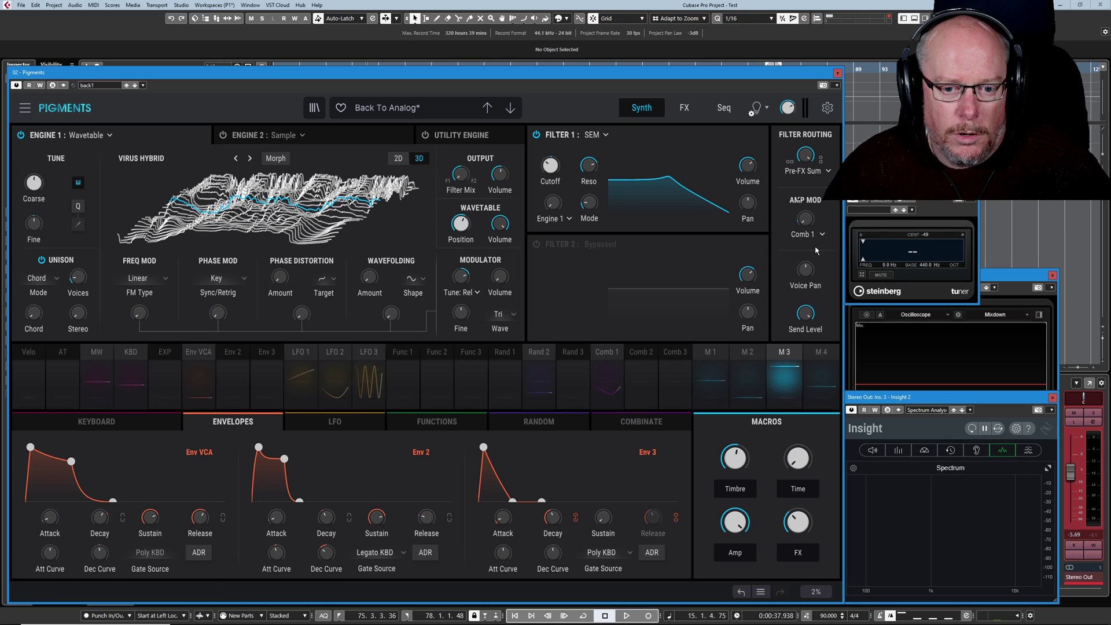
Step: Switch the bottom modulator panel from the envelopes to the Comb 1–3 combinators
{"action": "left_click", "coordinate": [647, 423]}
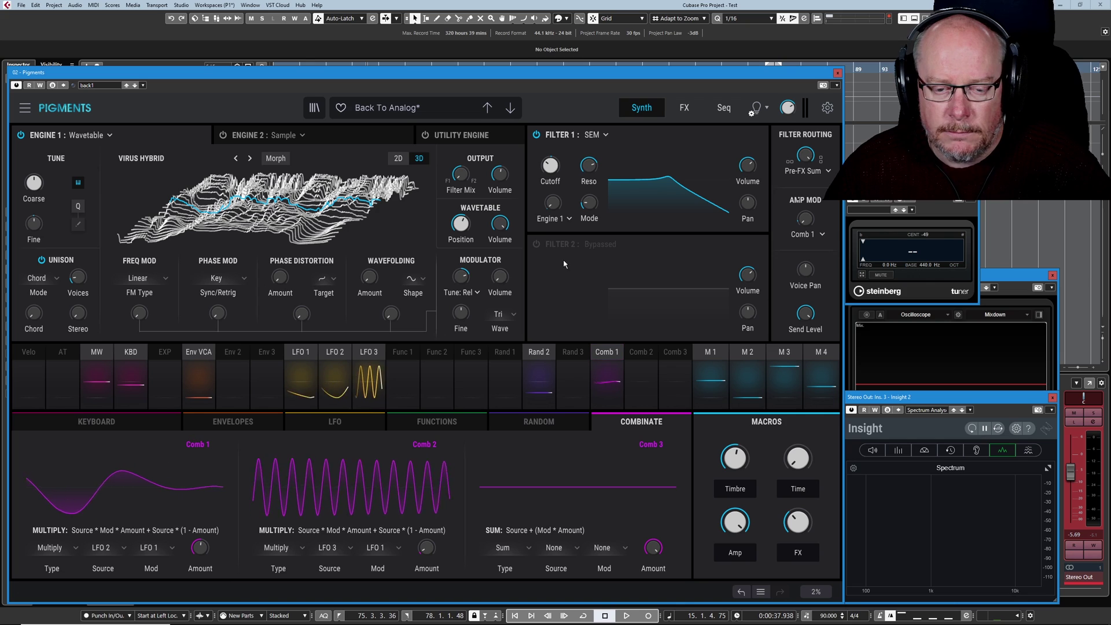
{"action": "mouse_move", "coordinate": [810, 225]}
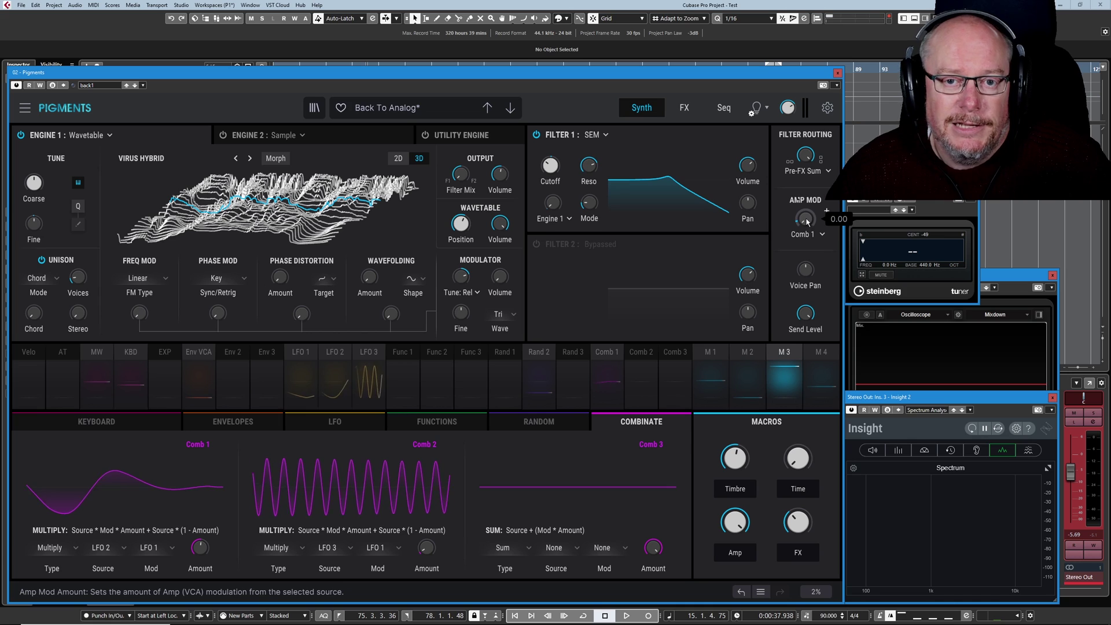
Step: View Macro 3's routings, lower its Amp Mod Amount depth to 0.63, and turn the Amp macro down slightly
{"action": "left_click", "coordinate": [784, 353]}
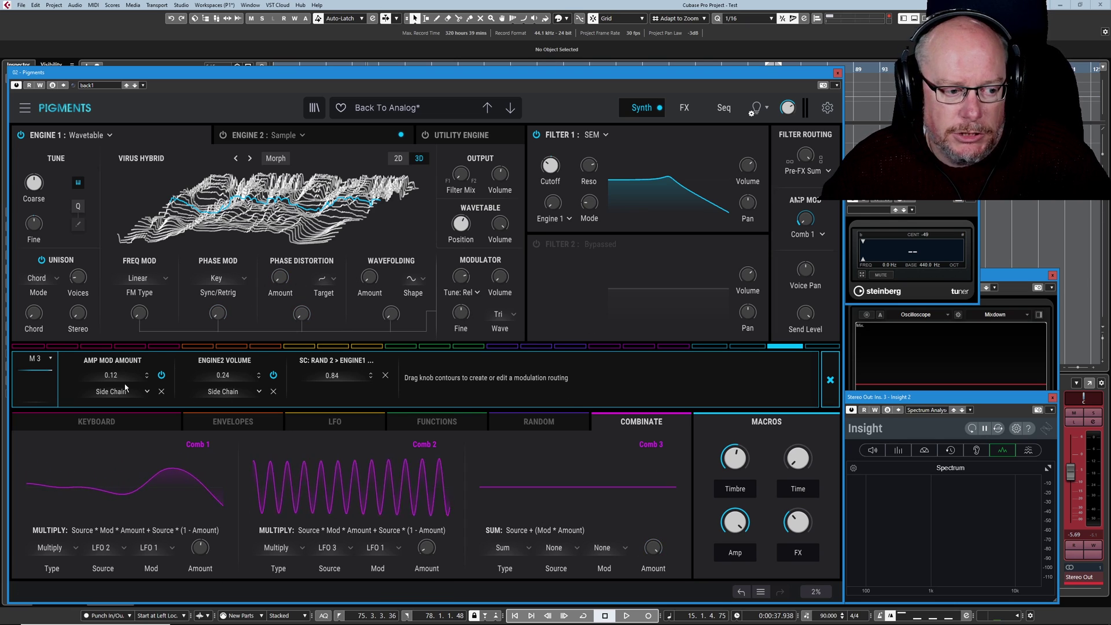
{"action": "left_click_drag", "start_coordinate": [112, 373], "coordinate": [110, 382]}
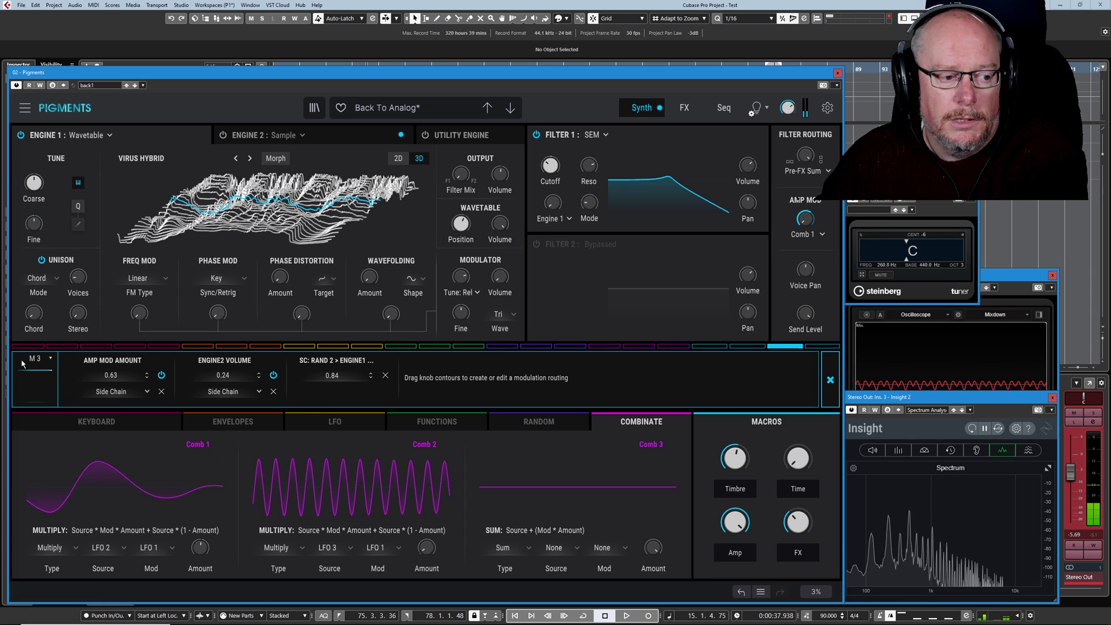
{"action": "mouse_move", "coordinate": [737, 521]}
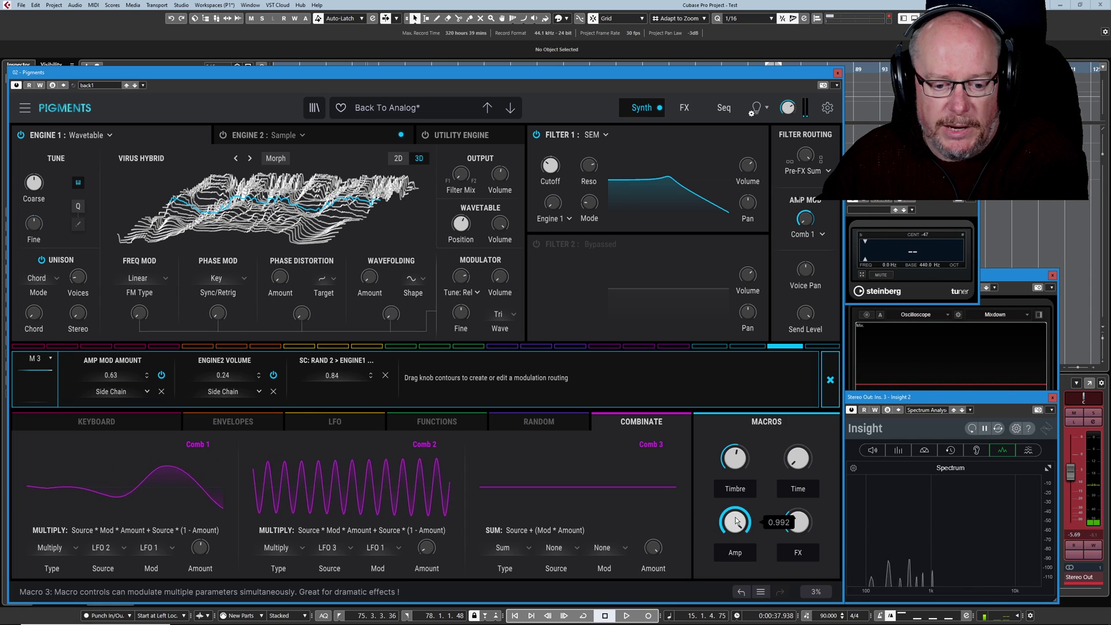
{"action": "left_click_drag", "start_coordinate": [736, 521], "coordinate": [736, 525]}
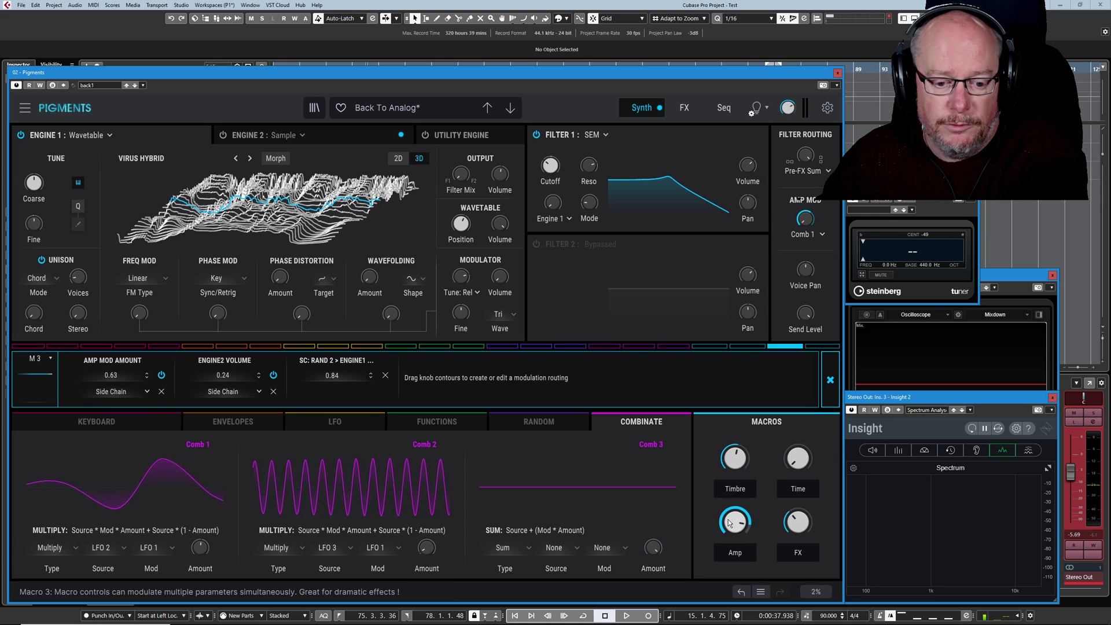
{"action": "mouse_move", "coordinate": [736, 521]}
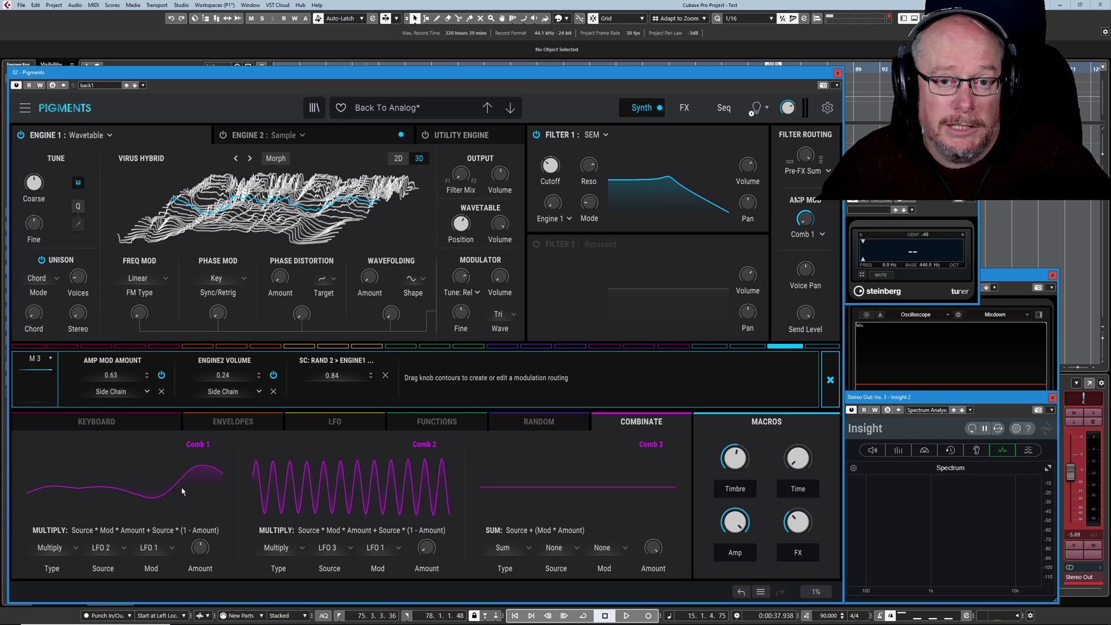
Step: Look at the three LFOs, then return to the Comb 1–3 combinator modulators
{"action": "left_click", "coordinate": [329, 421]}
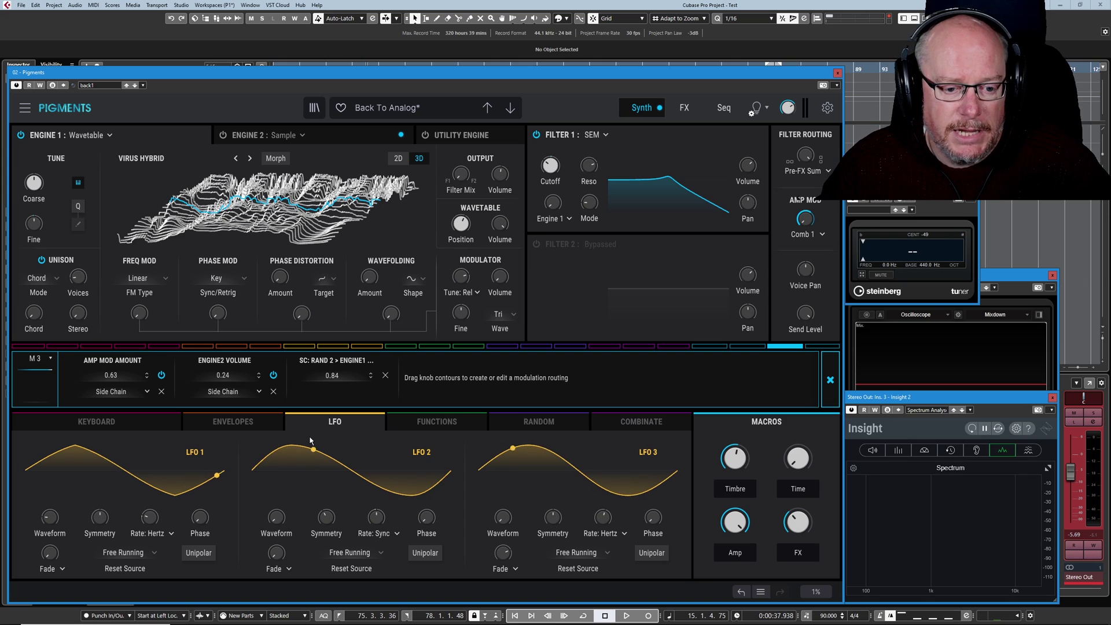
{"action": "left_click", "coordinate": [641, 420]}
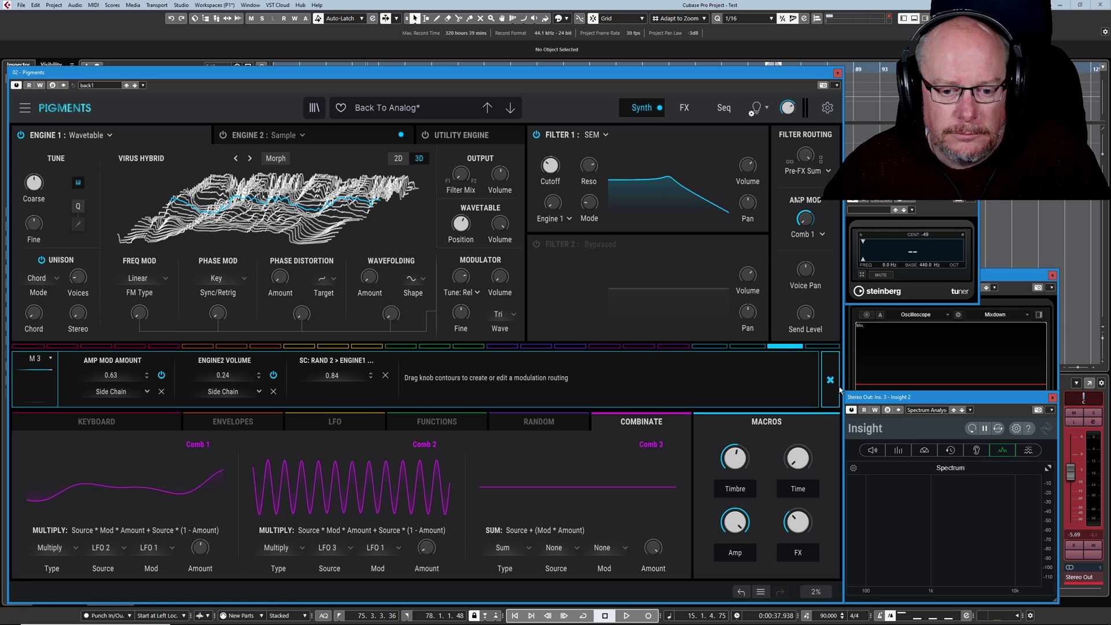
Step: Select Rand 2 to list its LFO1 Rate, LFO2 Rate and Engine1 Fine targets, then browse the LFO and Random pages
{"action": "mouse_move", "coordinate": [359, 355]}
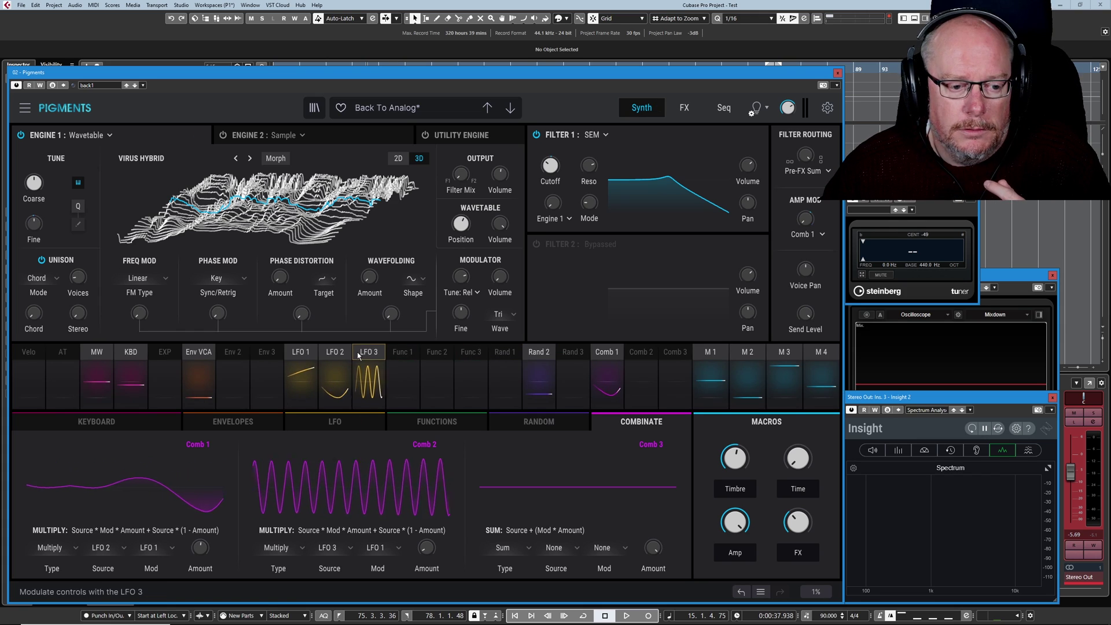
{"action": "left_click", "coordinate": [540, 354]}
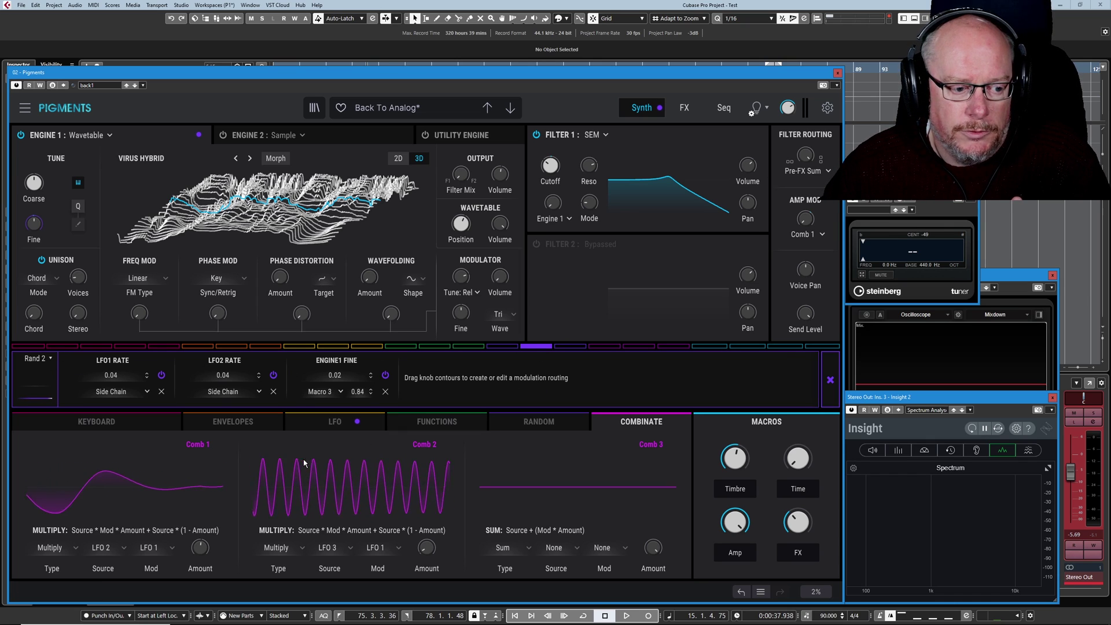
{"action": "left_click", "coordinate": [337, 424]}
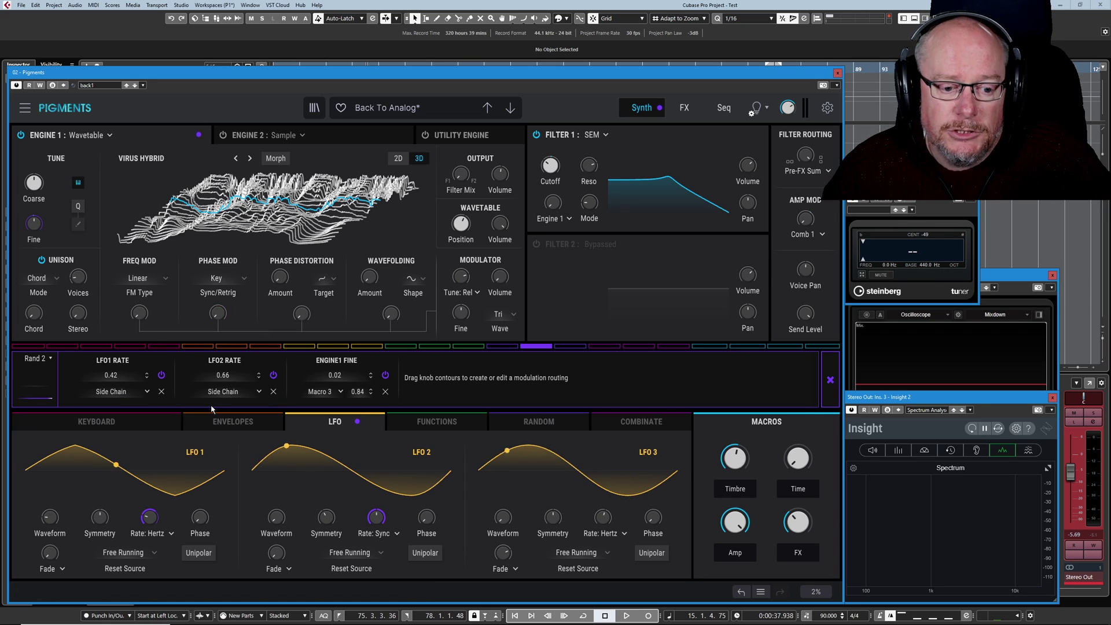
{"action": "left_click", "coordinate": [539, 423]}
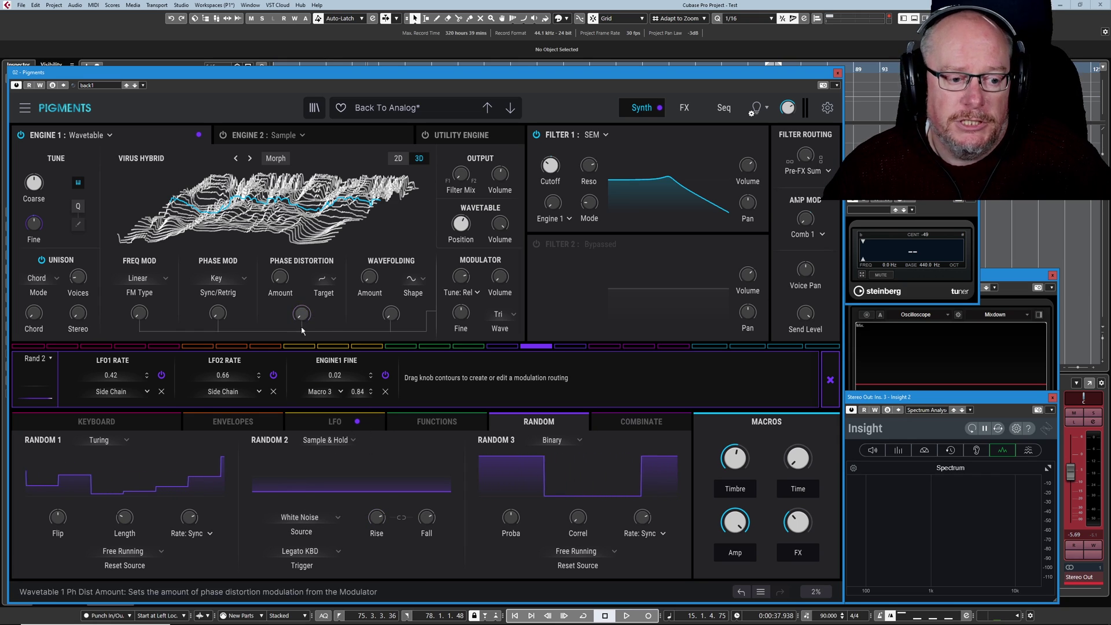
Step: Show the LFOs again, then switch back to the Comb 1–3 combinator modulators
{"action": "left_click", "coordinate": [336, 422]}
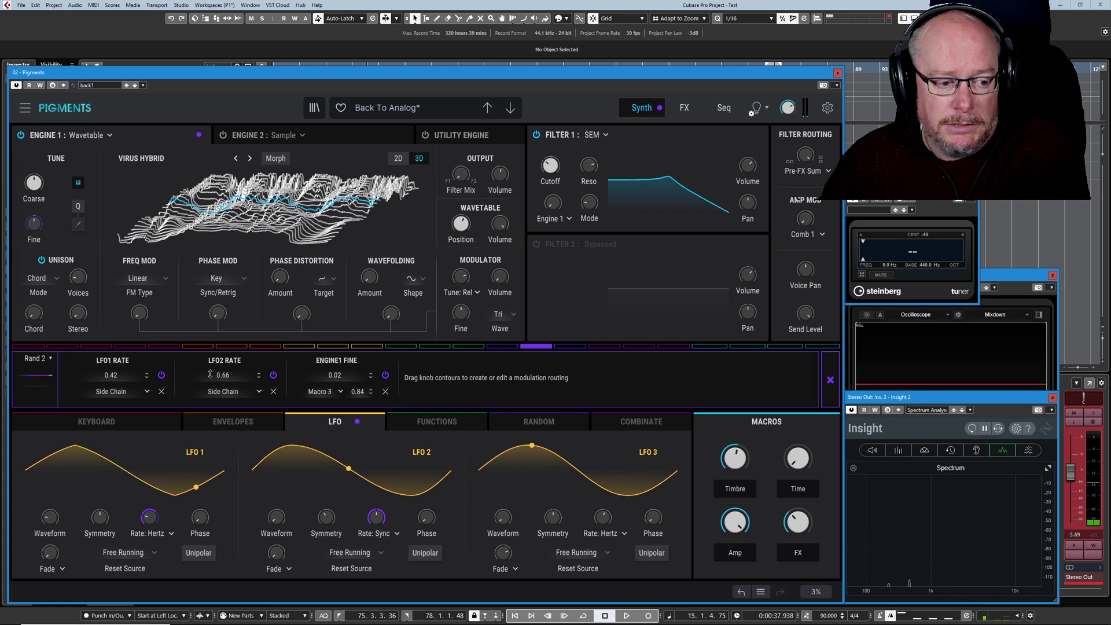
{"action": "left_click", "coordinate": [639, 346]}
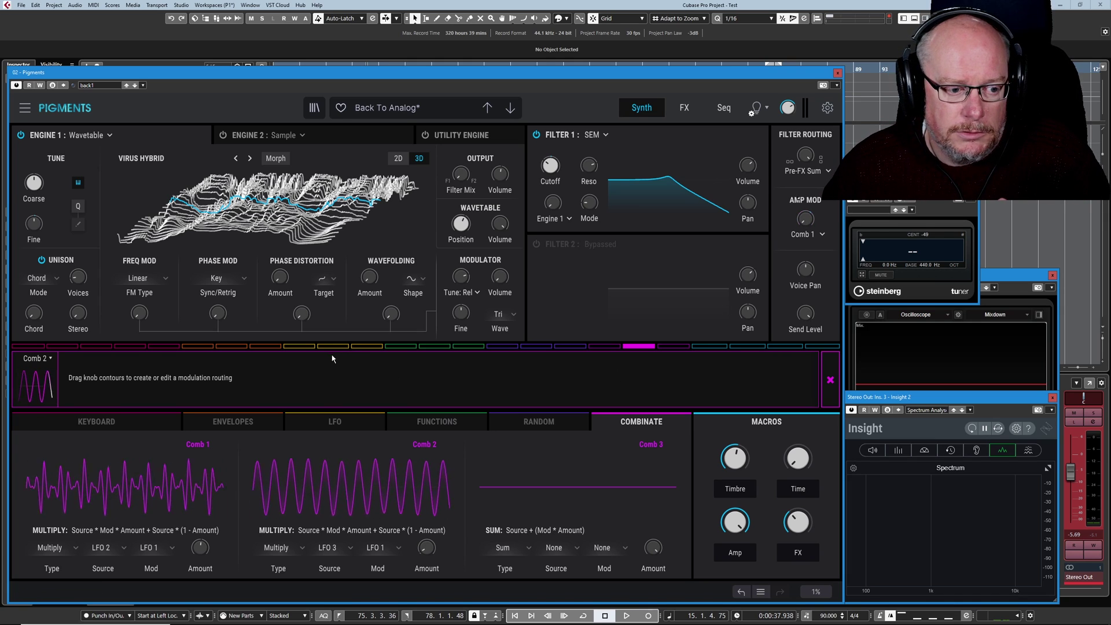
Step: Check LFO 1's and Random 2's targets, then reset Random 2's LFO1 Rate modulation to zero
{"action": "left_click", "coordinate": [300, 346]}
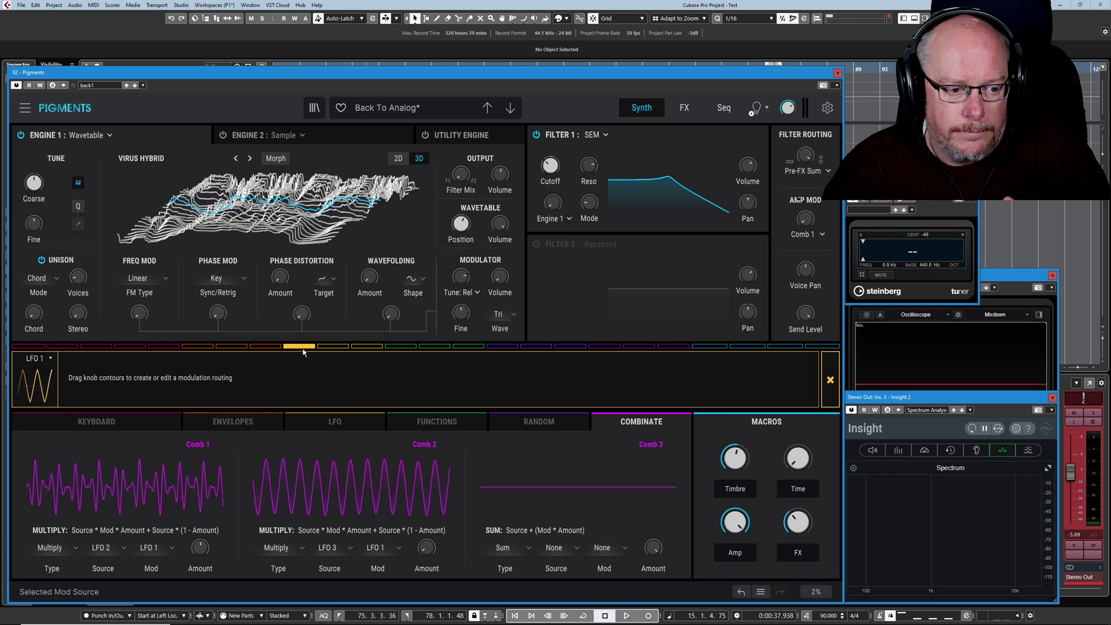
{"action": "left_click", "coordinate": [549, 347]}
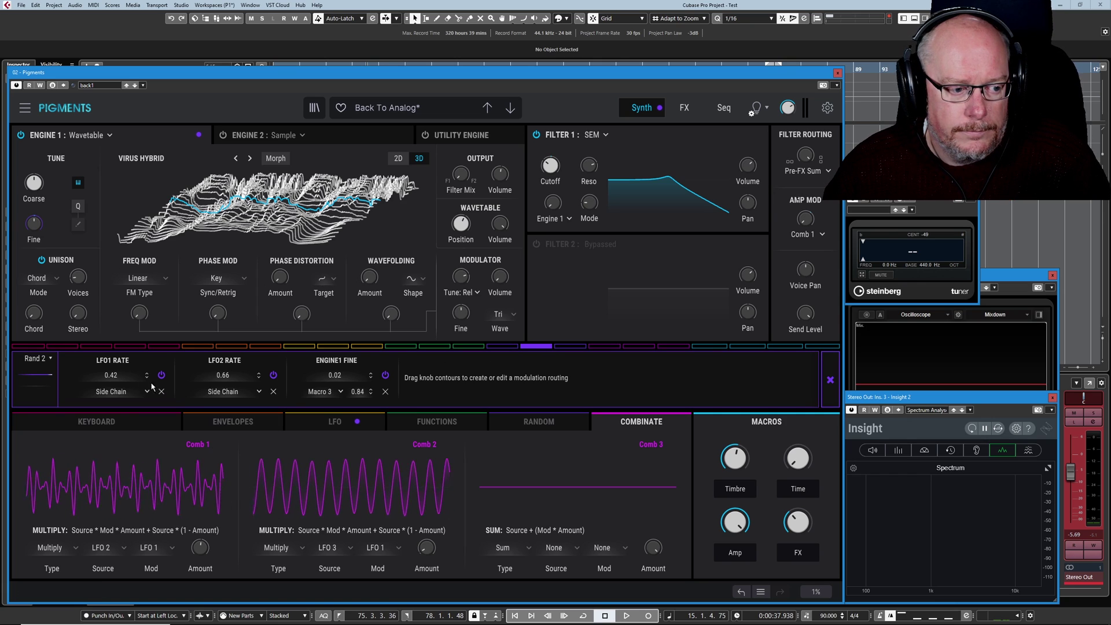
{"action": "double_click", "coordinate": [108, 374]}
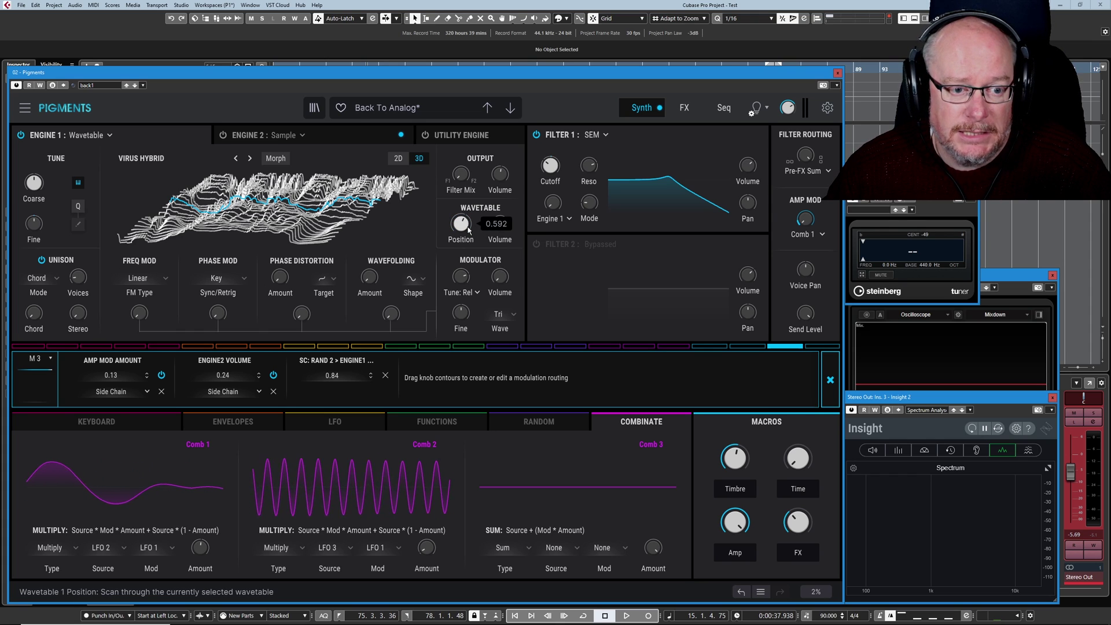
Step: Toggle the sound design tips on and off, then raise Engine 1's wavetable Position to 0.904
{"action": "left_click", "coordinate": [756, 109]}
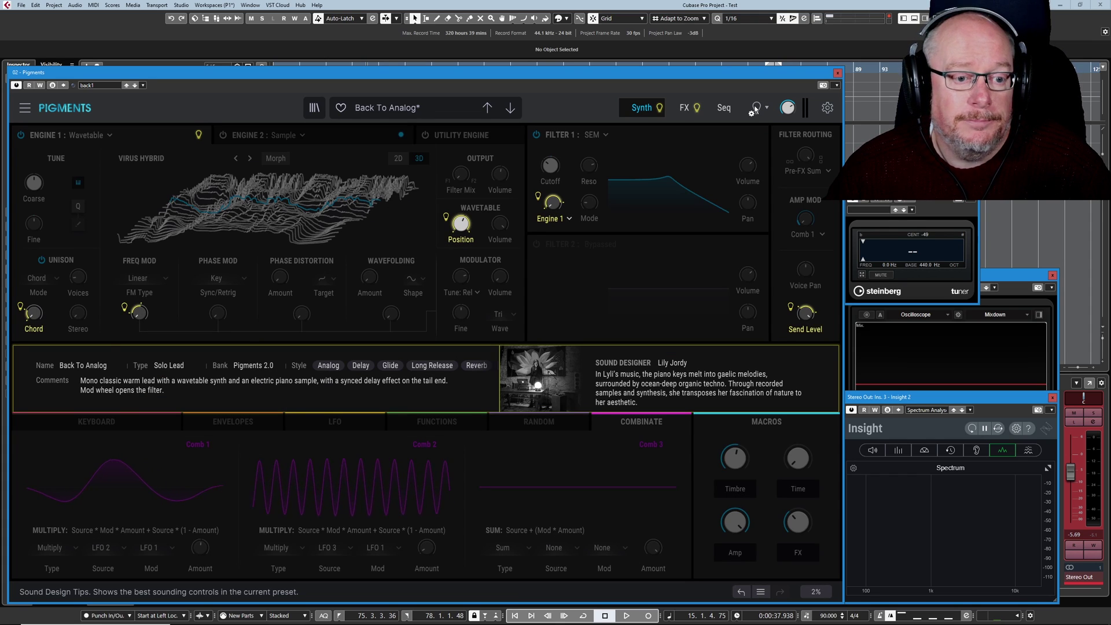
{"action": "left_click", "coordinate": [651, 153]}
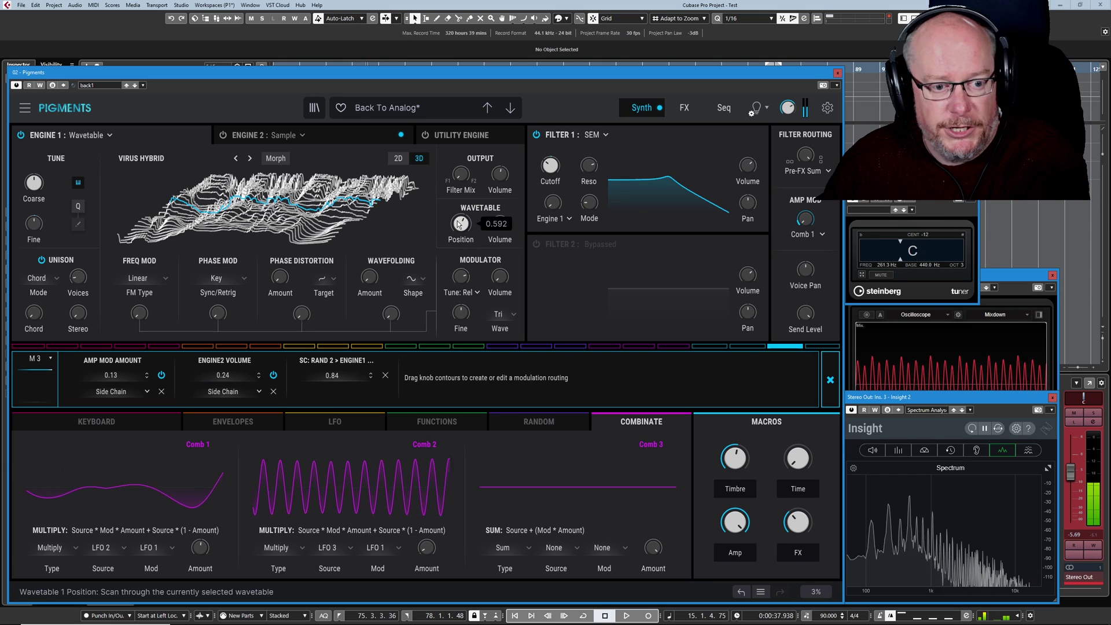
{"action": "mouse_move", "coordinate": [459, 221]}
{"action": "left_mouse_down"}
{"action": "mouse_move", "coordinate": [459, 200]}
{"action": "mouse_move", "coordinate": [459, 221]}
{"action": "left_mouse_up"}
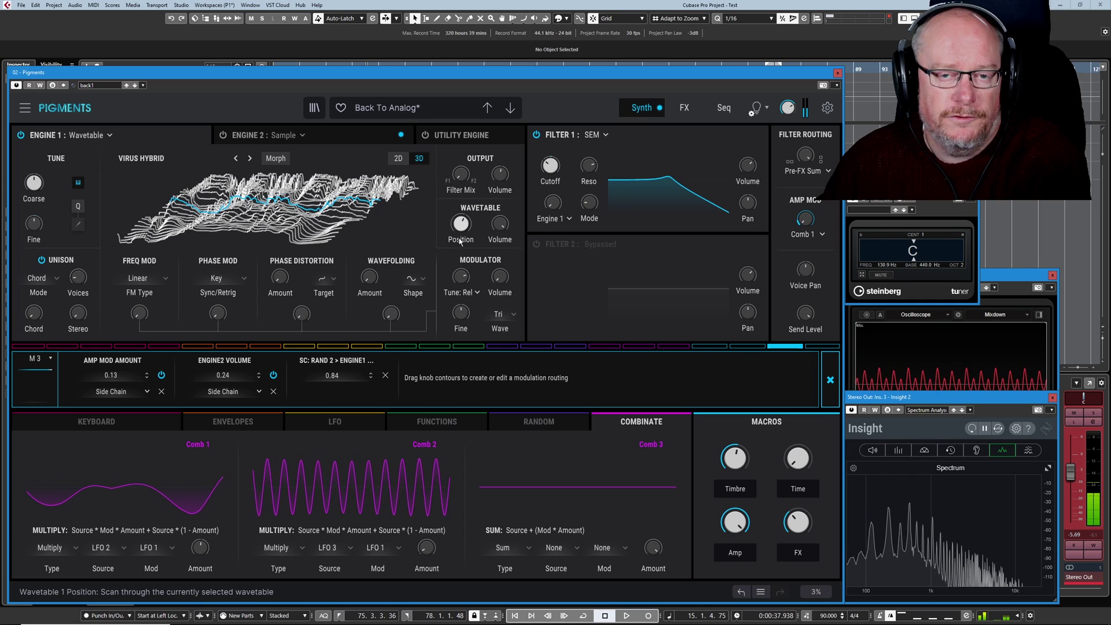
{"action": "mouse_move", "coordinate": [359, 275]}
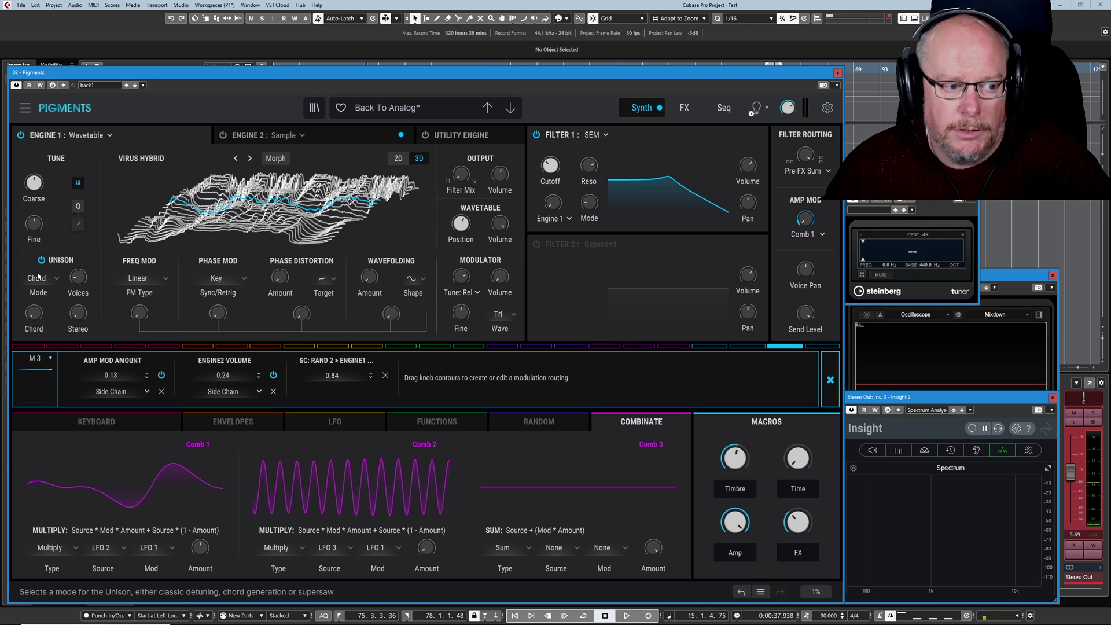
{"action": "mouse_move", "coordinate": [82, 280]}
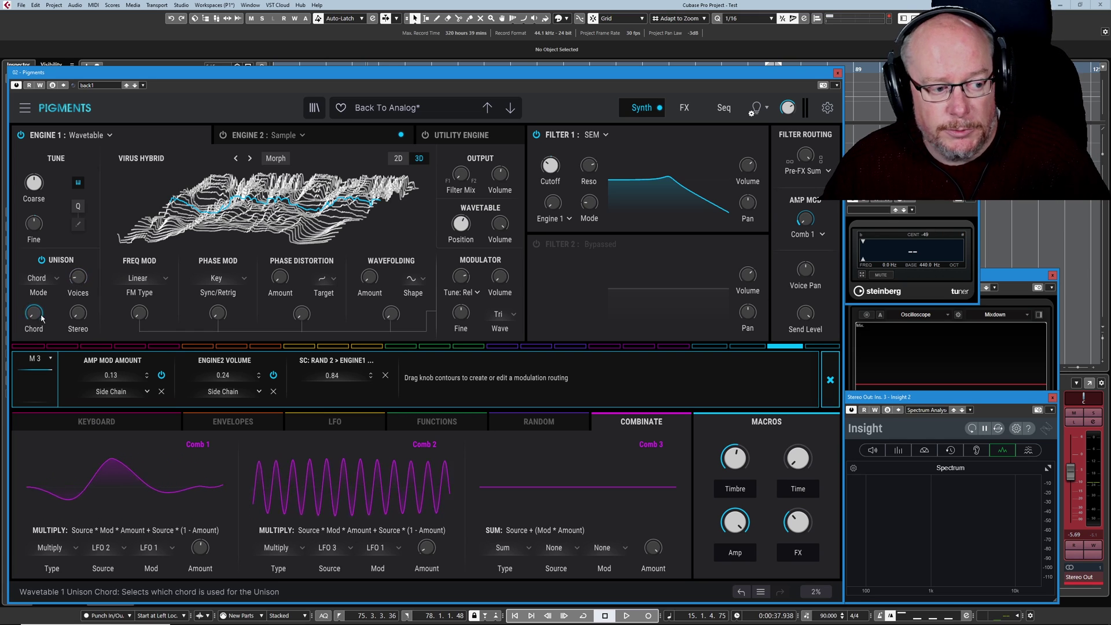
{"action": "mouse_move", "coordinate": [35, 317]}
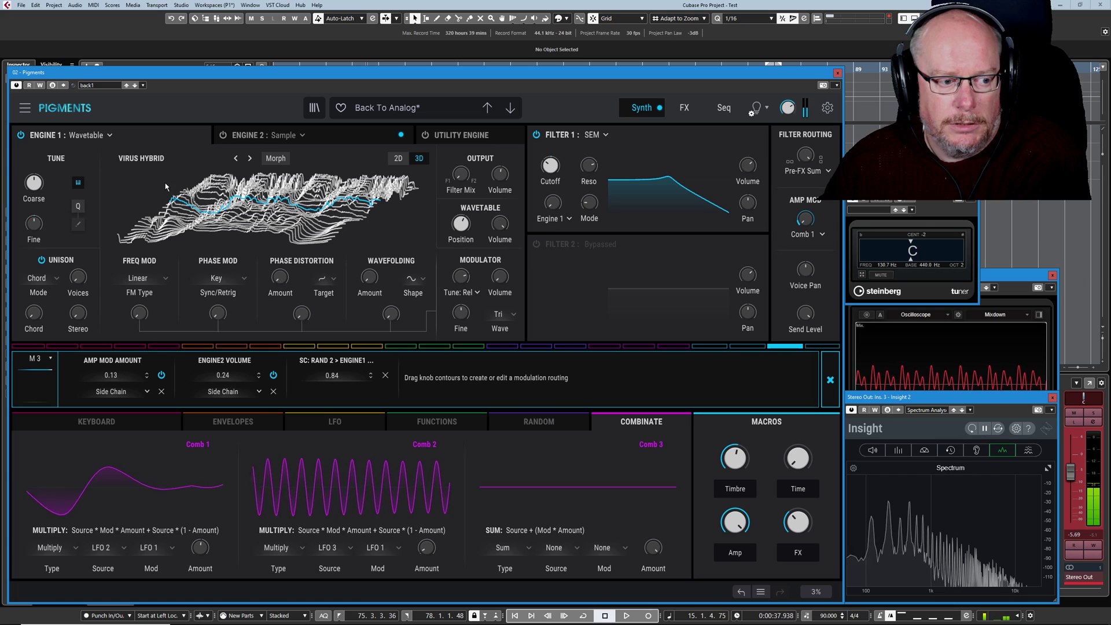
{"action": "left_click", "coordinate": [78, 278]}
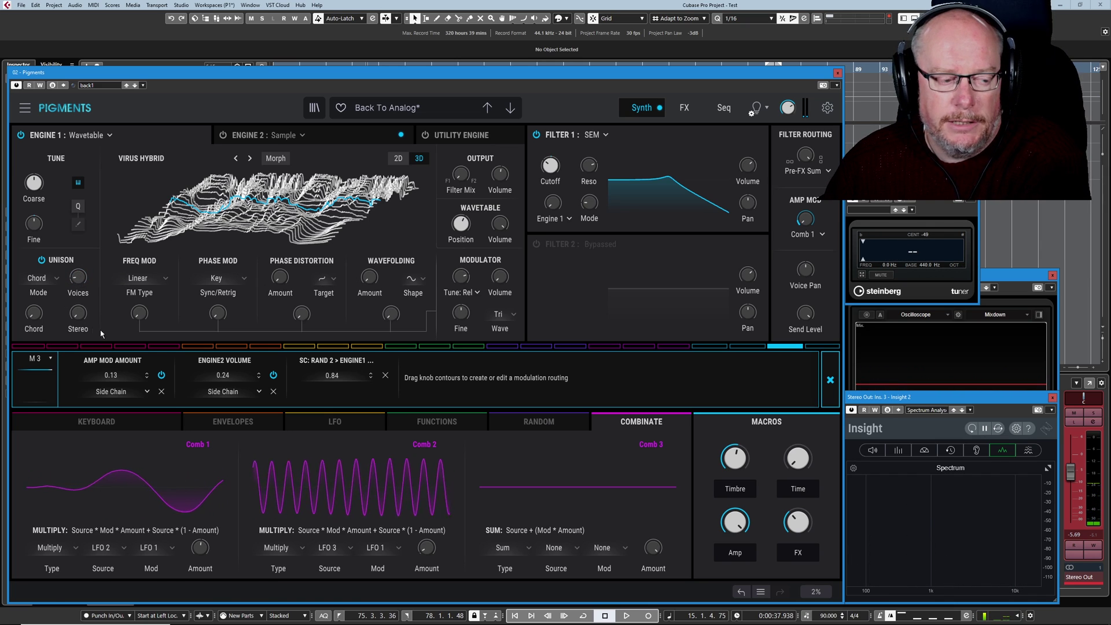
{"action": "left_click", "coordinate": [755, 110]}
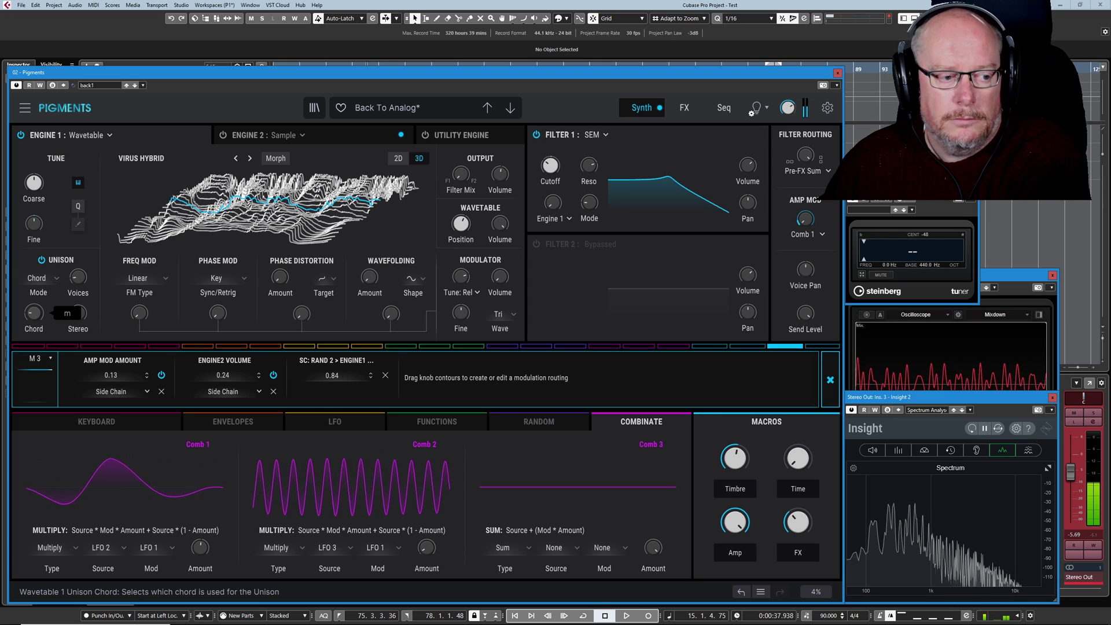
{"action": "scroll", "coordinate": [34, 313], "scroll_direction": "up", "scroll_amount": 1}
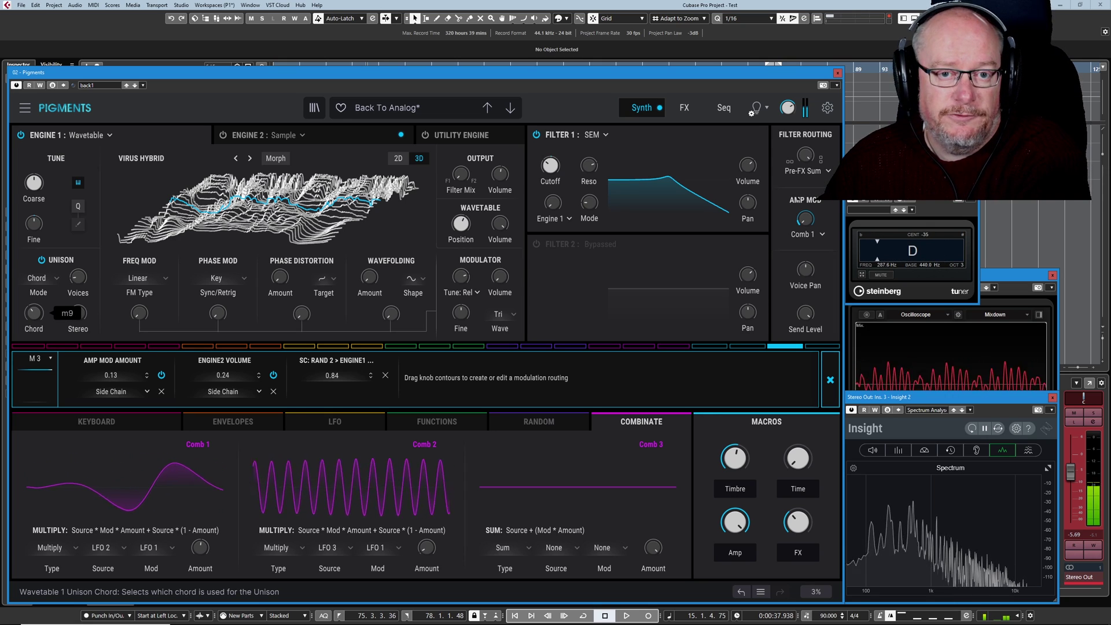
{"action": "scroll", "coordinate": [34, 313], "scroll_direction": "down", "scroll_amount": 4}
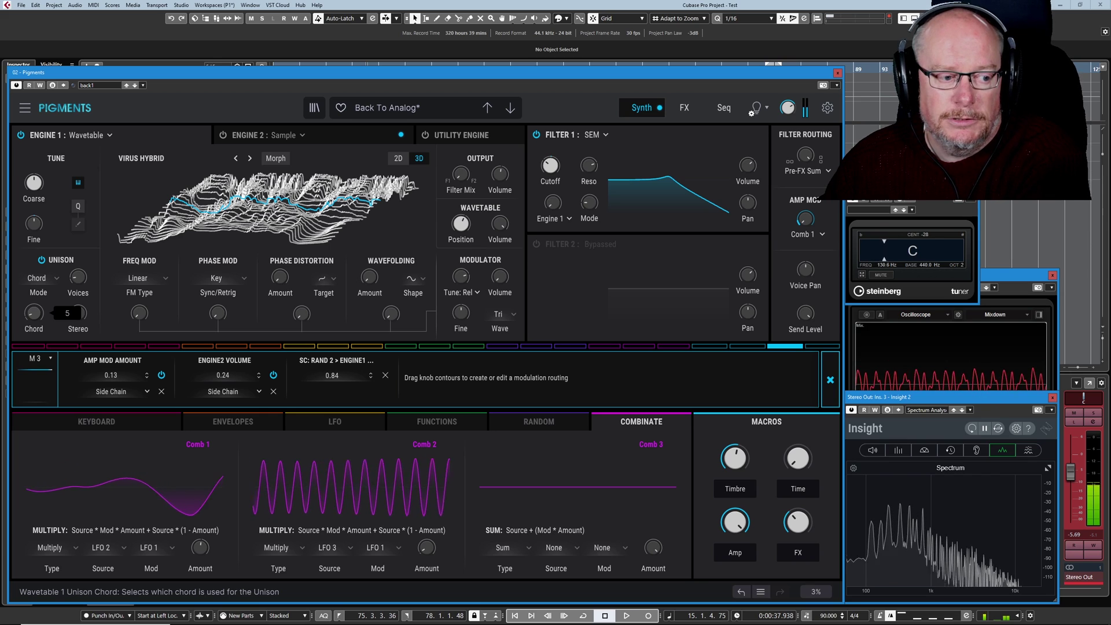
{"action": "scroll", "coordinate": [33, 313], "scroll_direction": "down", "scroll_amount": 1}
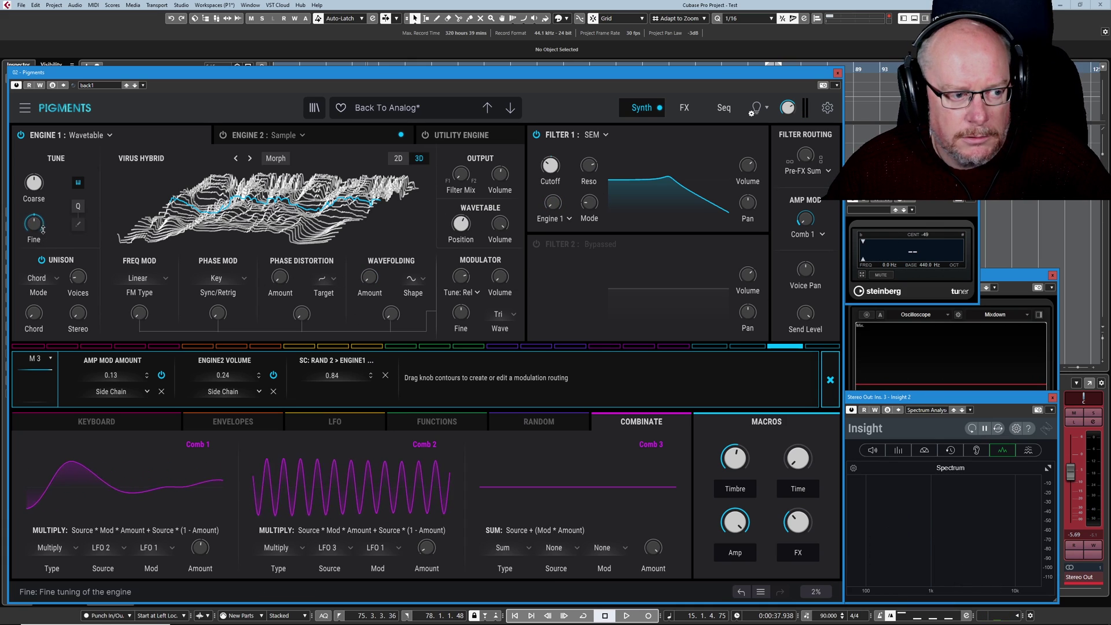
{"action": "mouse_move", "coordinate": [34, 227]}
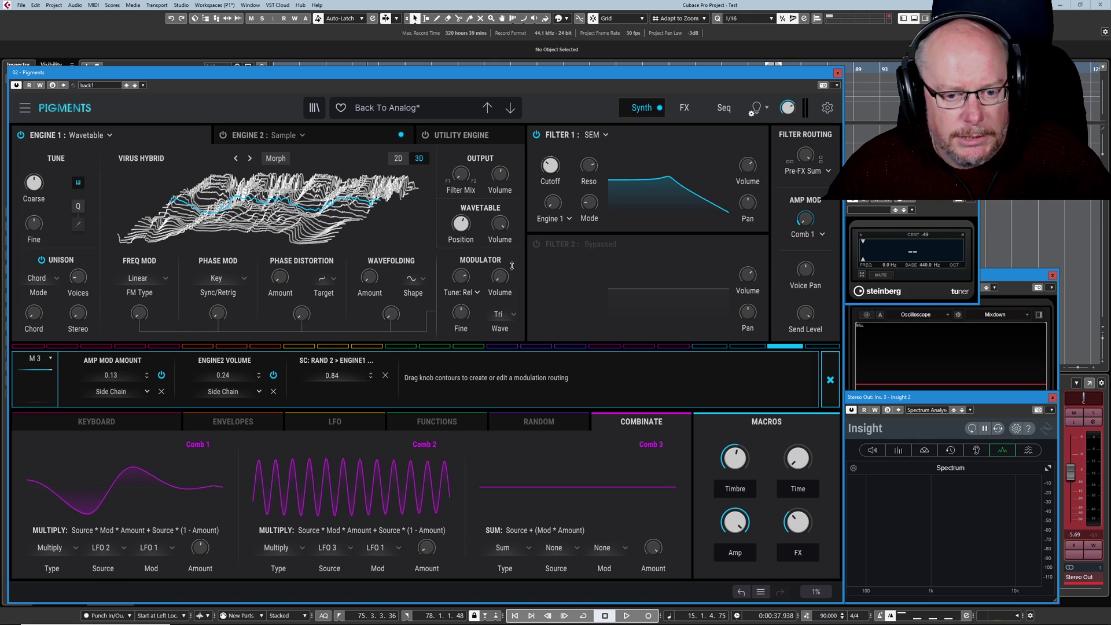
Step: Close the routing details and show what the Rand 2 source modulates
{"action": "left_click", "coordinate": [830, 380]}
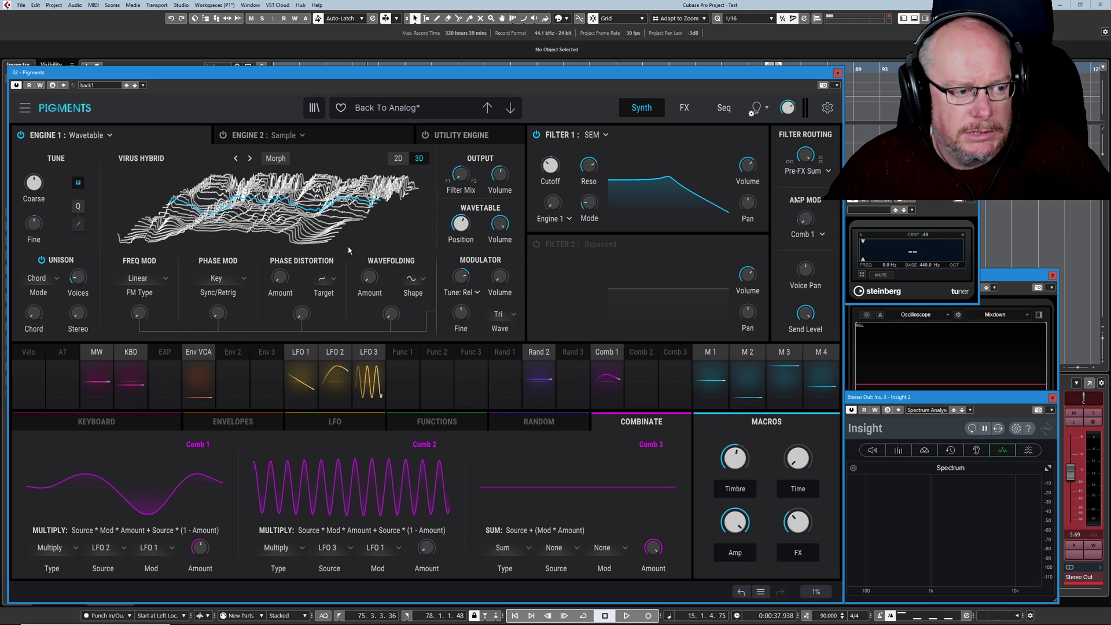
{"action": "mouse_move", "coordinate": [35, 223]}
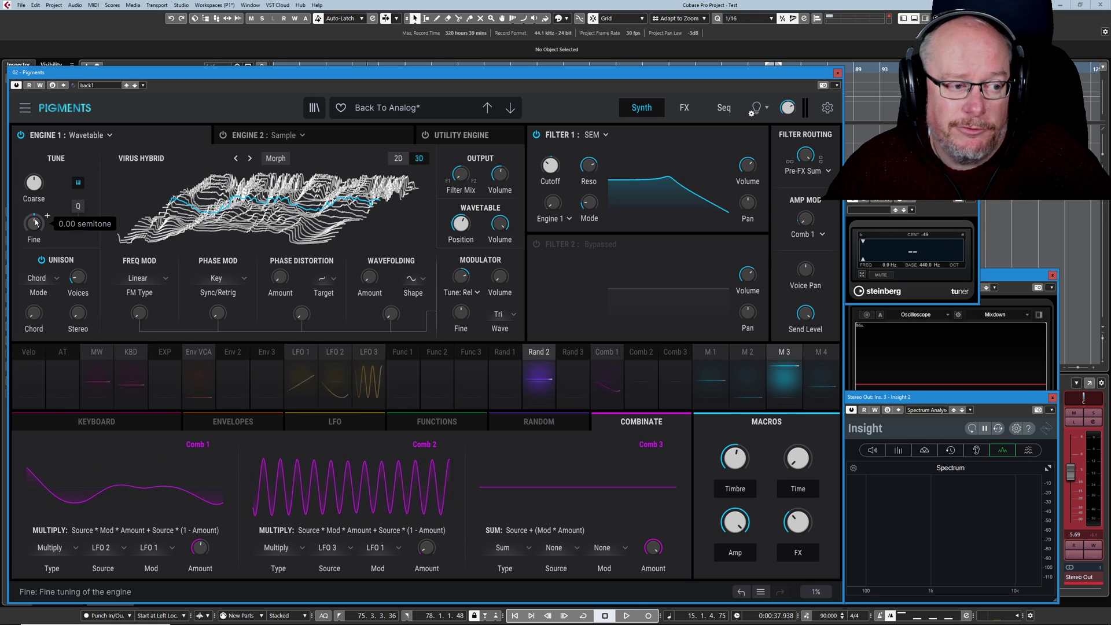
{"action": "left_click", "coordinate": [538, 357]}
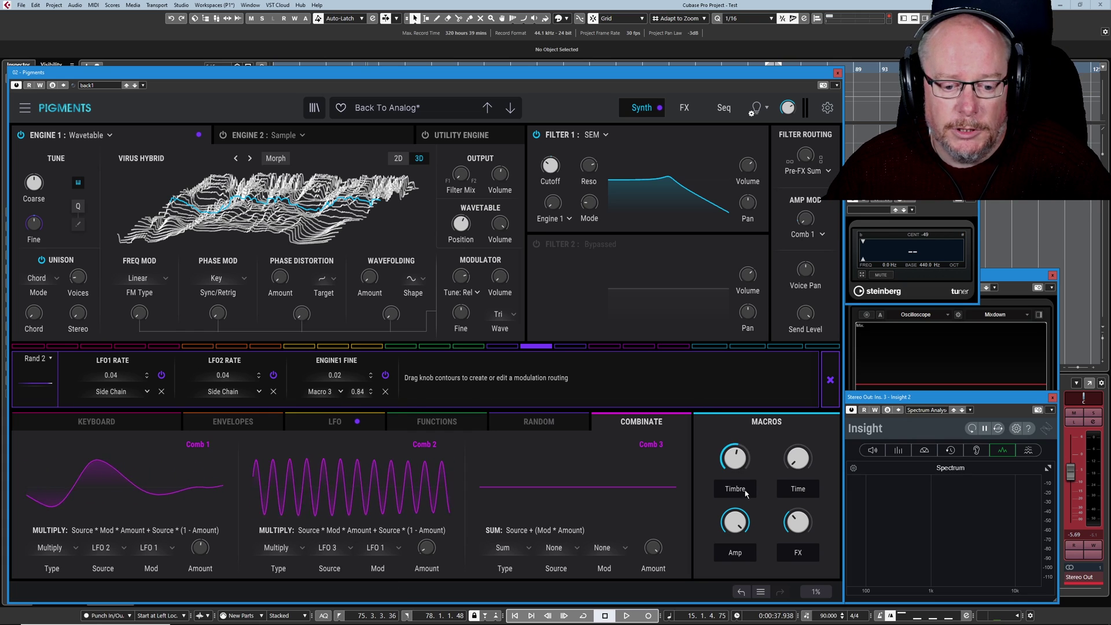
Step: Sweep the Amp macro down and back up, and reduce Rand 2's Engine1 Fine depth to 0.03
{"action": "mouse_move", "coordinate": [735, 521]}
{"action": "left_mouse_down"}
{"action": "mouse_move", "coordinate": [735, 550]}
{"action": "mouse_move", "coordinate": [735, 536]}
{"action": "left_mouse_up"}
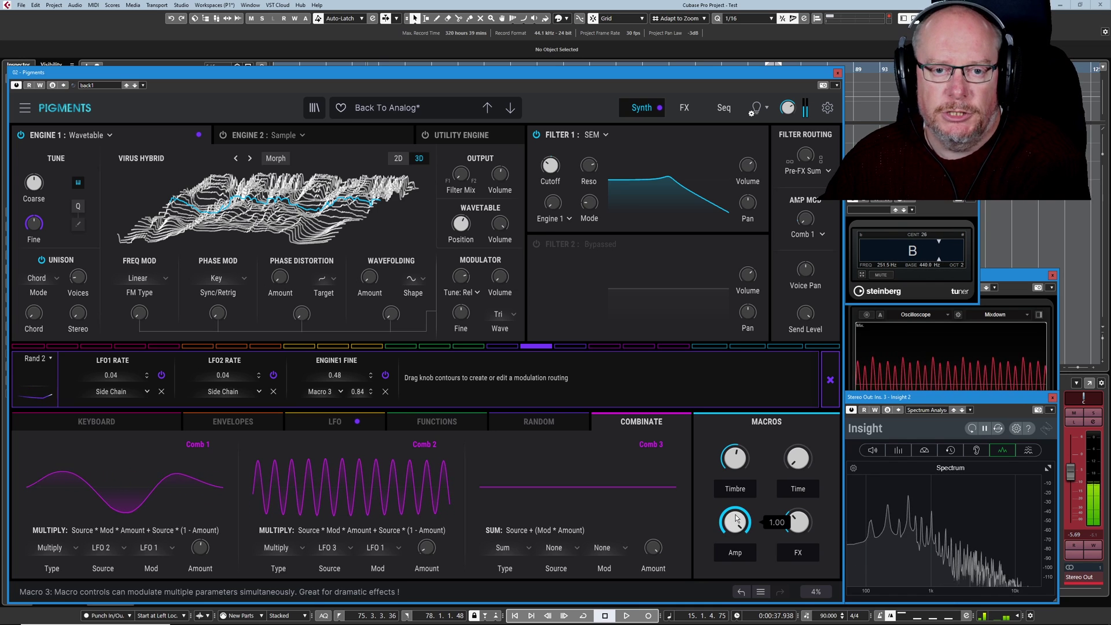
{"action": "left_click_drag", "start_coordinate": [734, 521], "coordinate": [734, 544]}
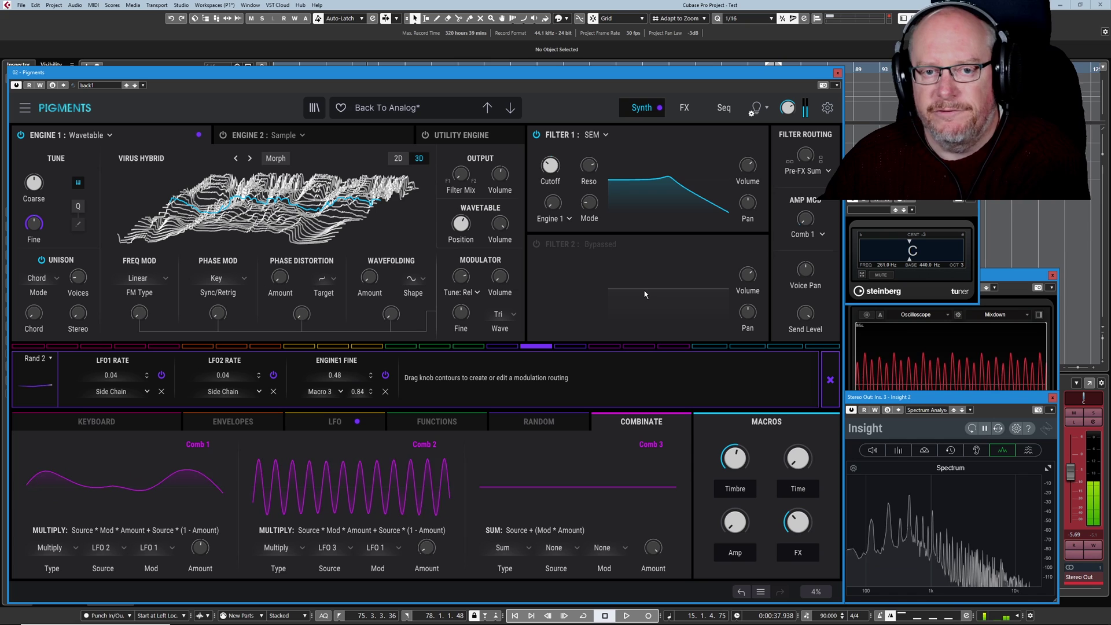
{"action": "left_click_drag", "start_coordinate": [734, 522], "coordinate": [734, 502]}
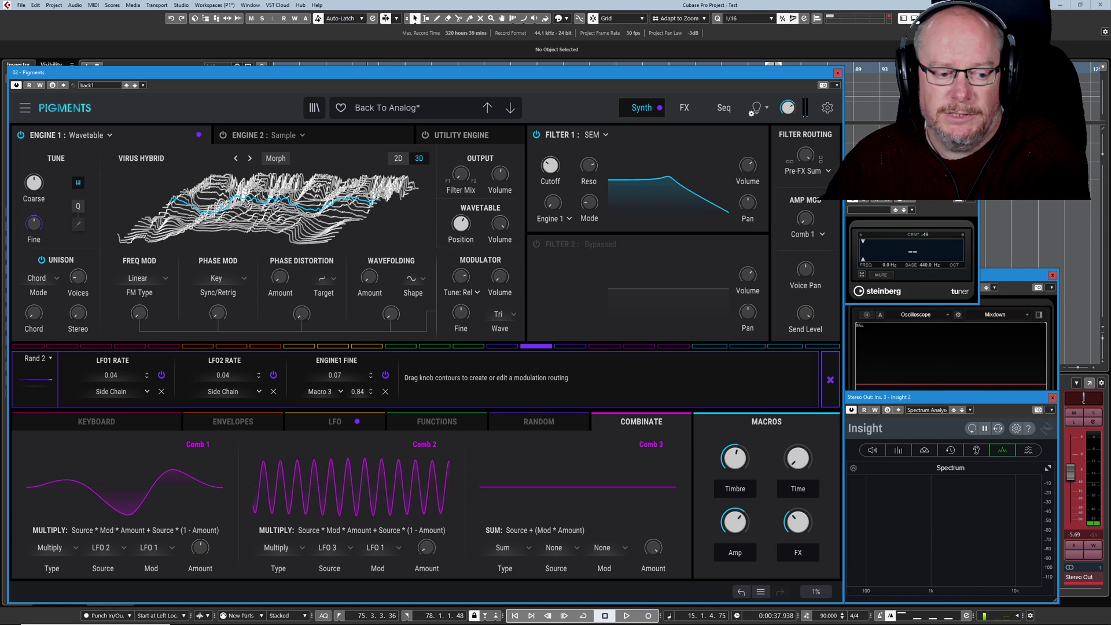
{"action": "left_click_drag", "start_coordinate": [350, 375], "coordinate": [351, 380]}
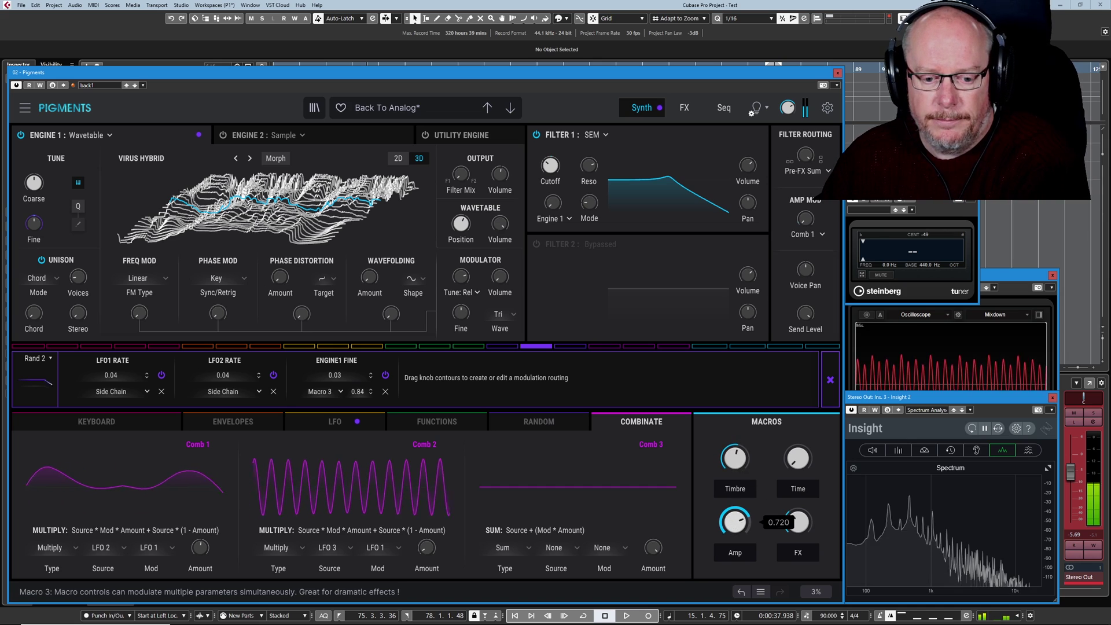
{"action": "left_click_drag", "start_coordinate": [798, 522], "coordinate": [798, 552]}
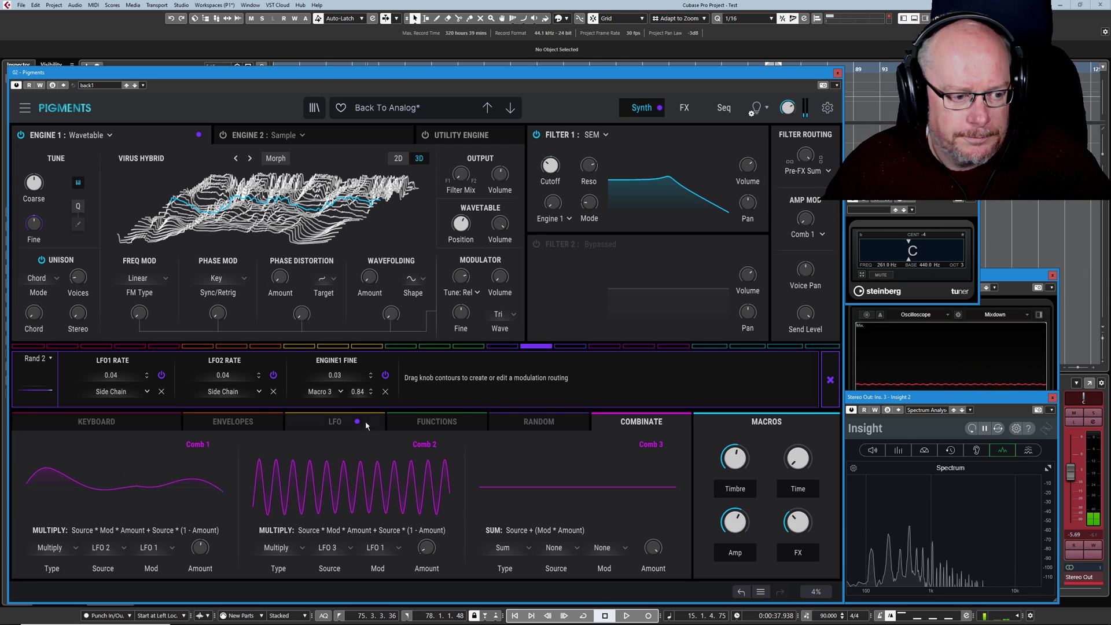
Step: Show the Env VCA routing and envelope settings, then list Macro 4's routings to Env VCA Decay and FX5 Mod1
{"action": "left_click", "coordinate": [198, 347]}
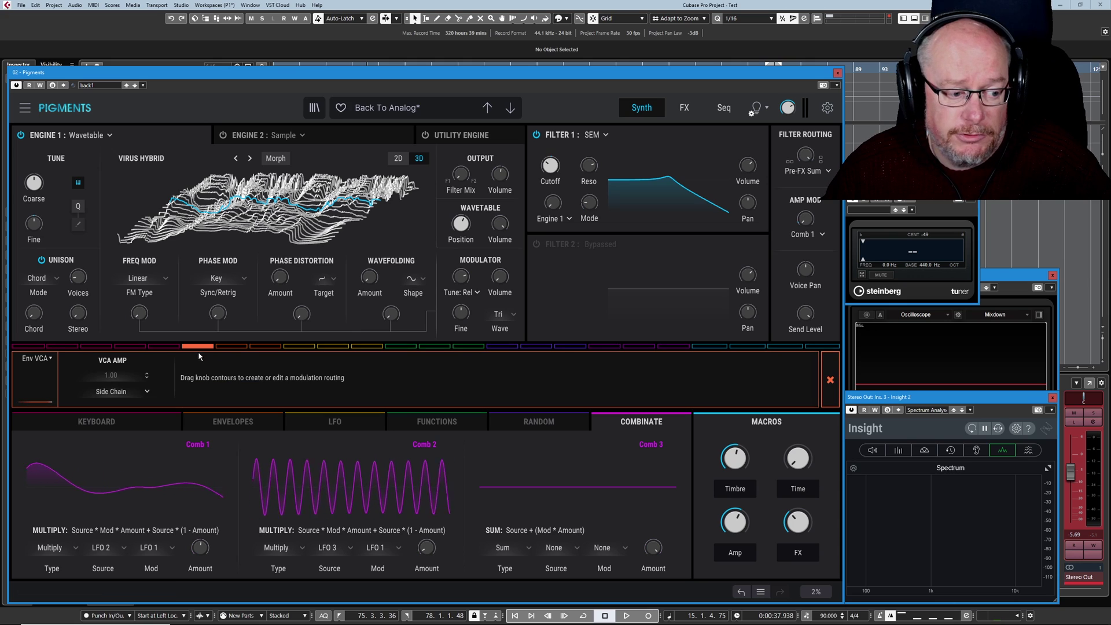
{"action": "left_click", "coordinate": [232, 421]}
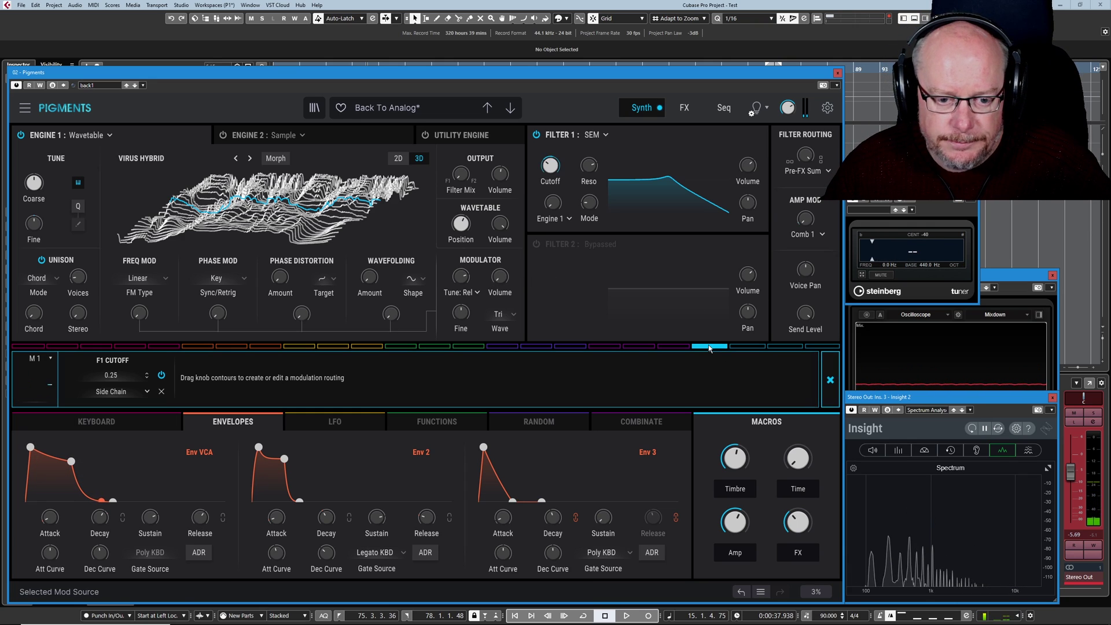
{"action": "left_click", "coordinate": [822, 346]}
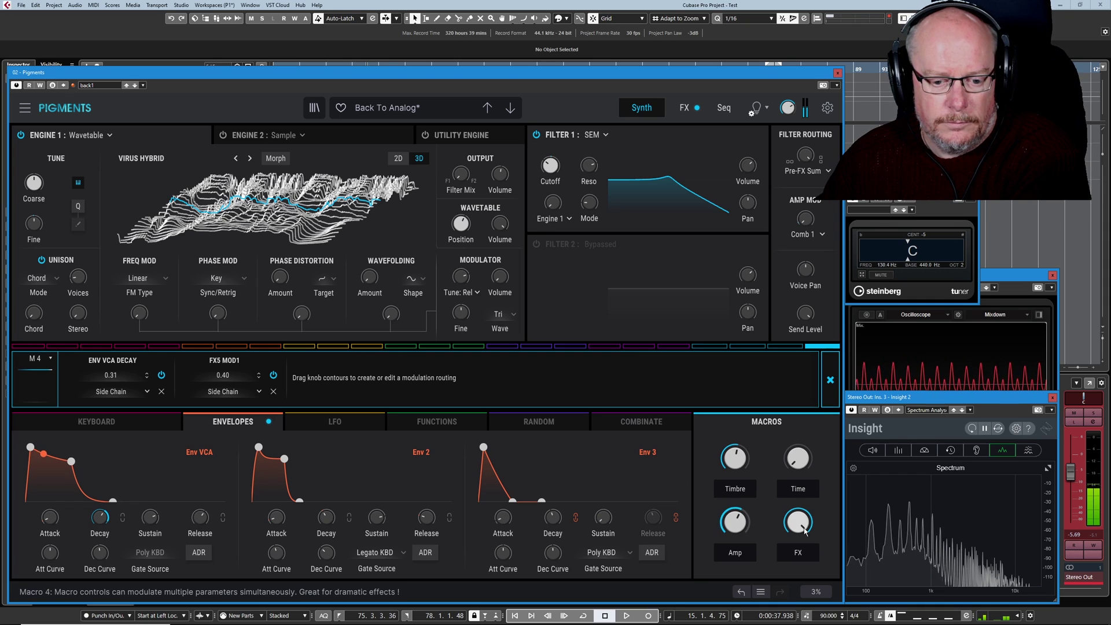
{"action": "mouse_move", "coordinate": [798, 522]}
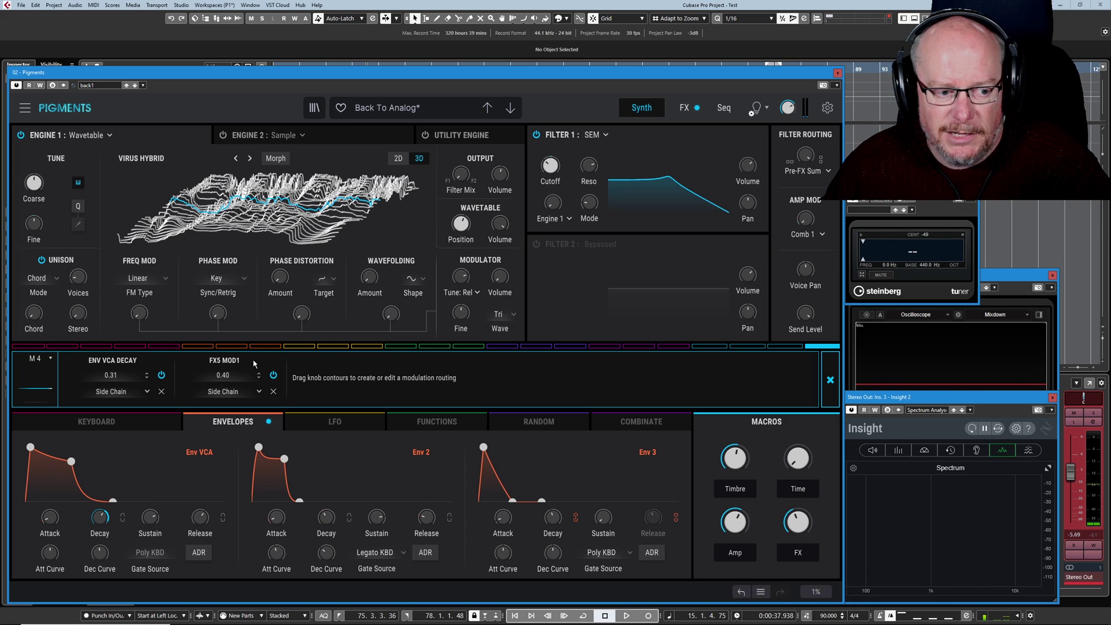
{"action": "left_click", "coordinate": [685, 109]}
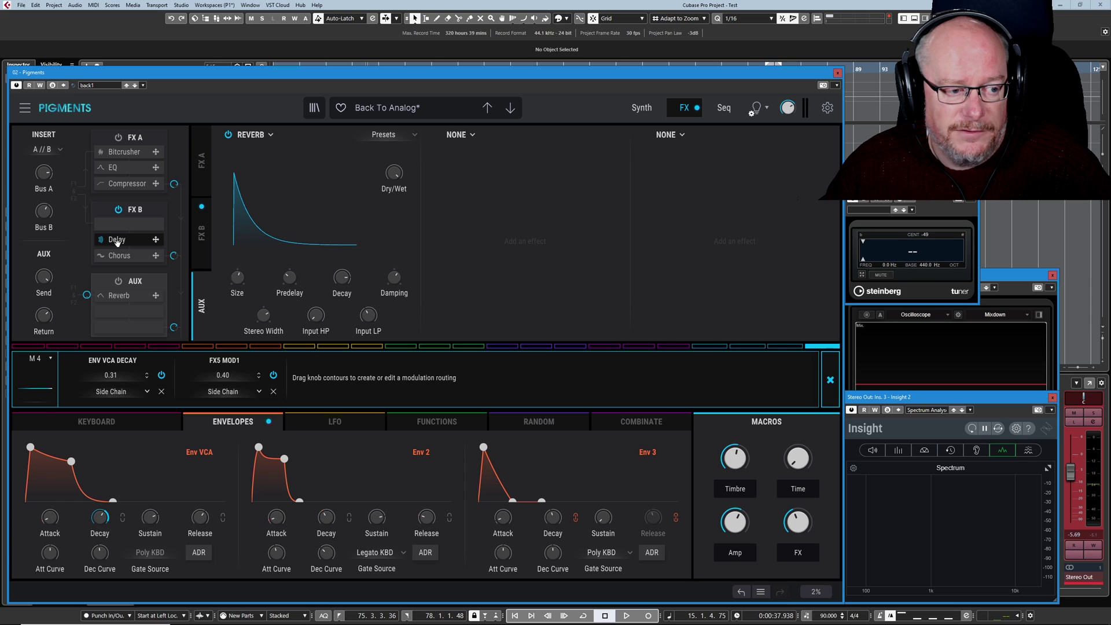
{"action": "key", "text": "Escape"}
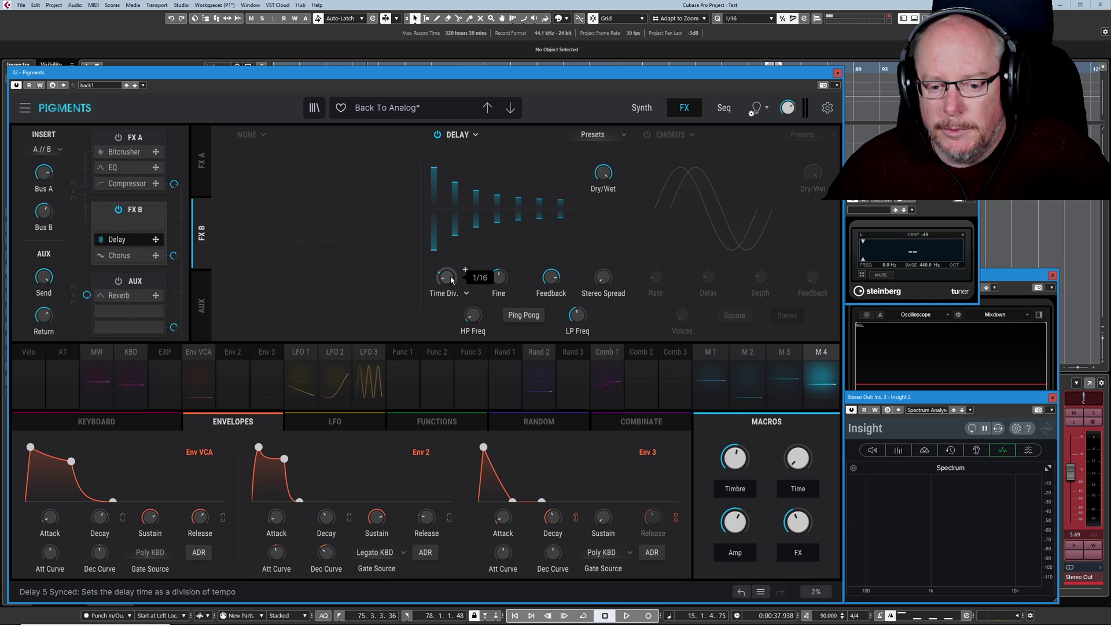
{"action": "mouse_move", "coordinate": [797, 521]}
{"action": "left_mouse_down"}
{"action": "mouse_move", "coordinate": [798, 555]}
{"action": "mouse_move", "coordinate": [798, 528]}
{"action": "left_mouse_up"}
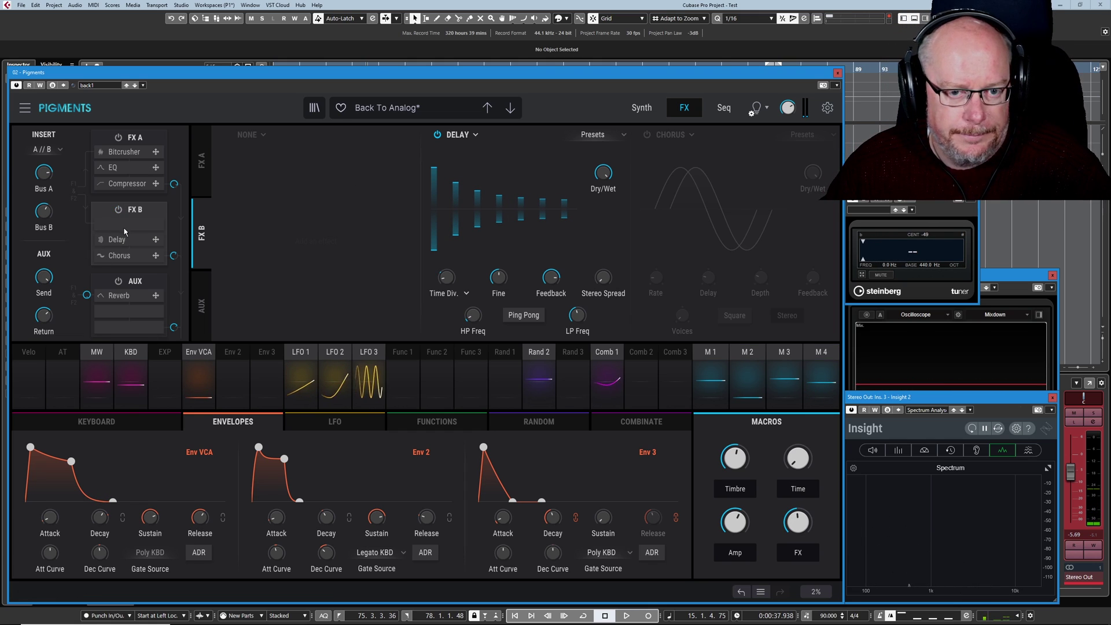
{"action": "left_click", "coordinate": [641, 108]}
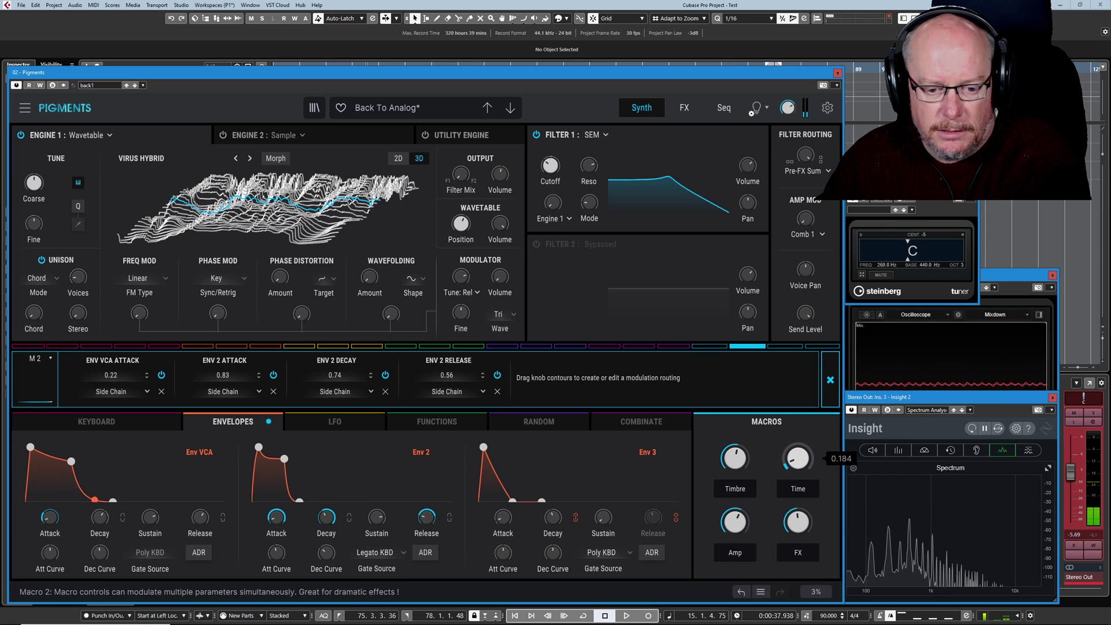
Step: Raise the Time macro to lengthen the envelopes, check Macro 1's F1 Cutoff routing, then close the routing panel
{"action": "left_click_drag", "start_coordinate": [792, 466], "coordinate": [792, 446]}
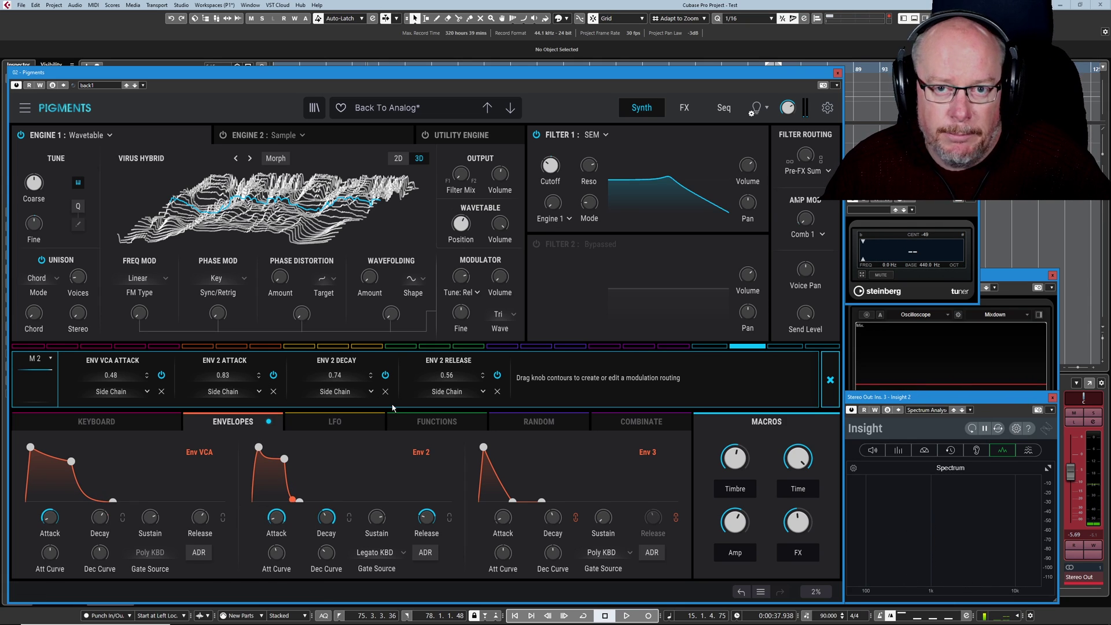
{"action": "left_click", "coordinate": [710, 346]}
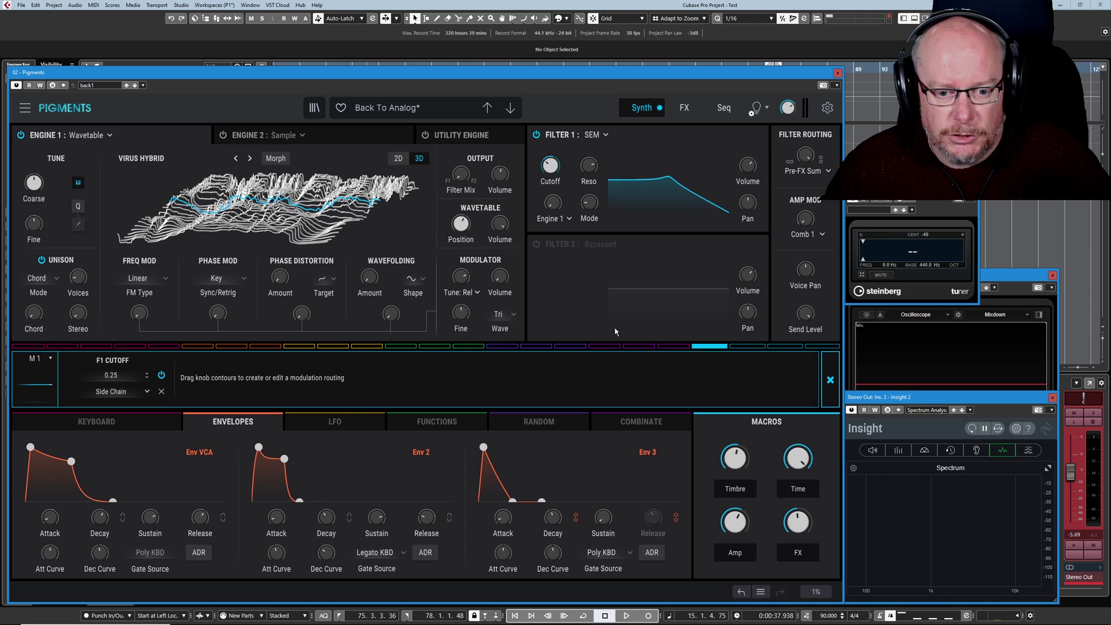
{"action": "left_click", "coordinate": [831, 381]}
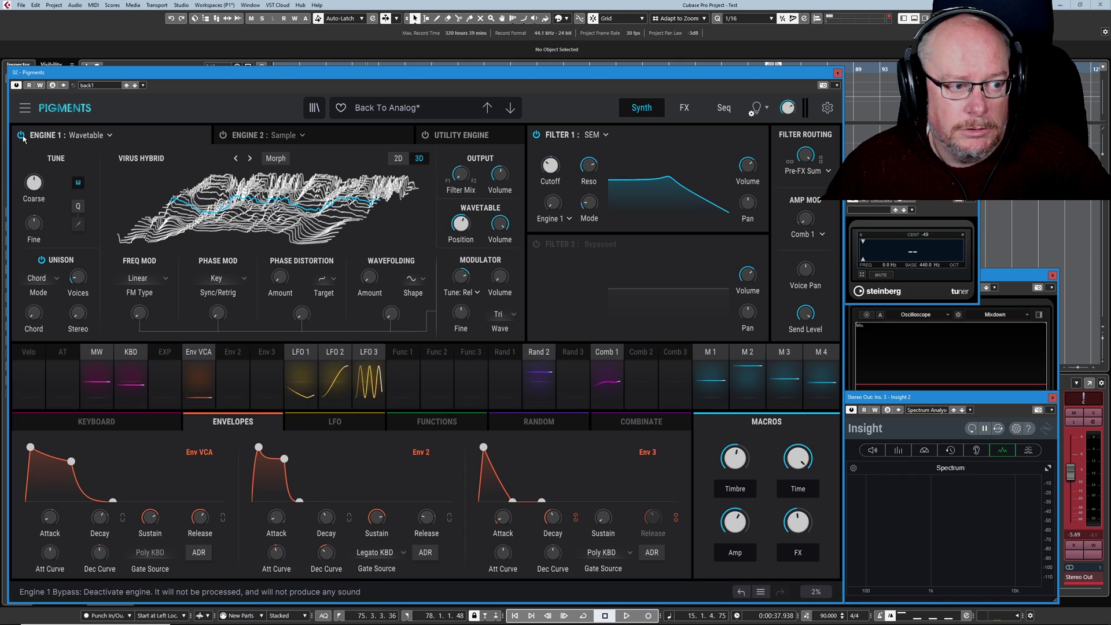
Step: Show Engine 2's E-PIANO C2 sample engine and send it to Filter 1 with the Filter Mix knob
{"action": "left_click", "coordinate": [244, 138]}
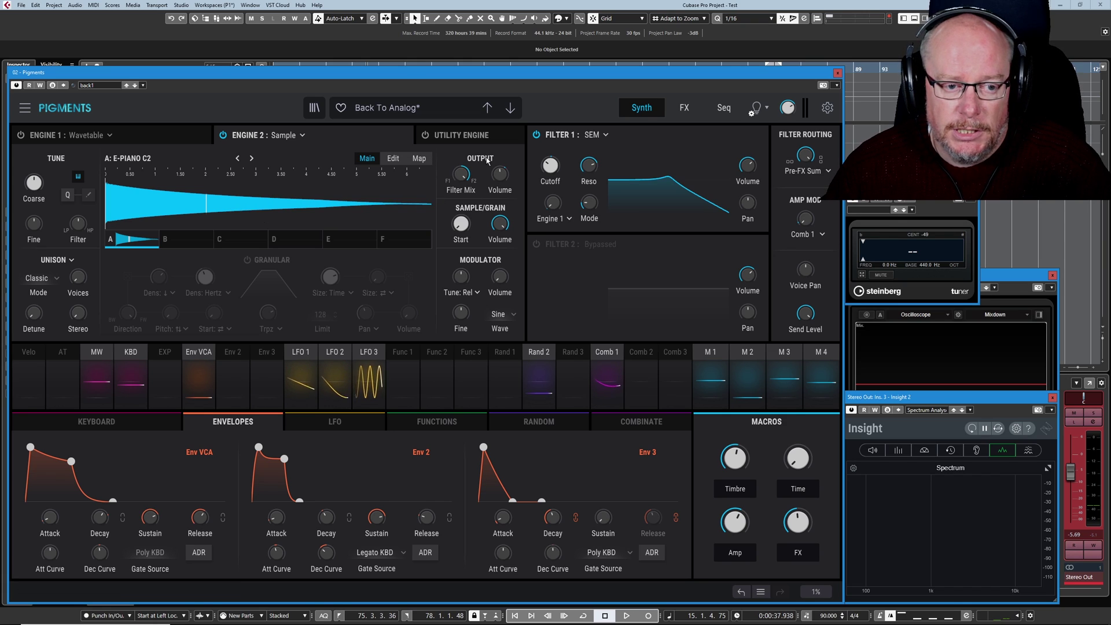
{"action": "mouse_move", "coordinate": [460, 170]}
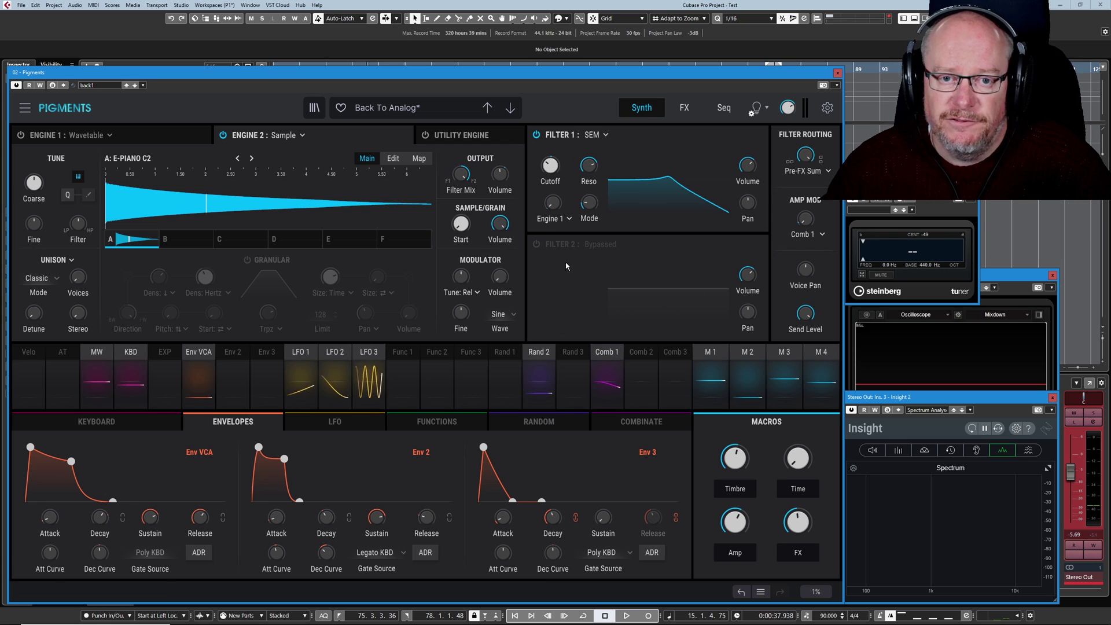
{"action": "left_click_drag", "start_coordinate": [461, 173], "coordinate": [476, 166]}
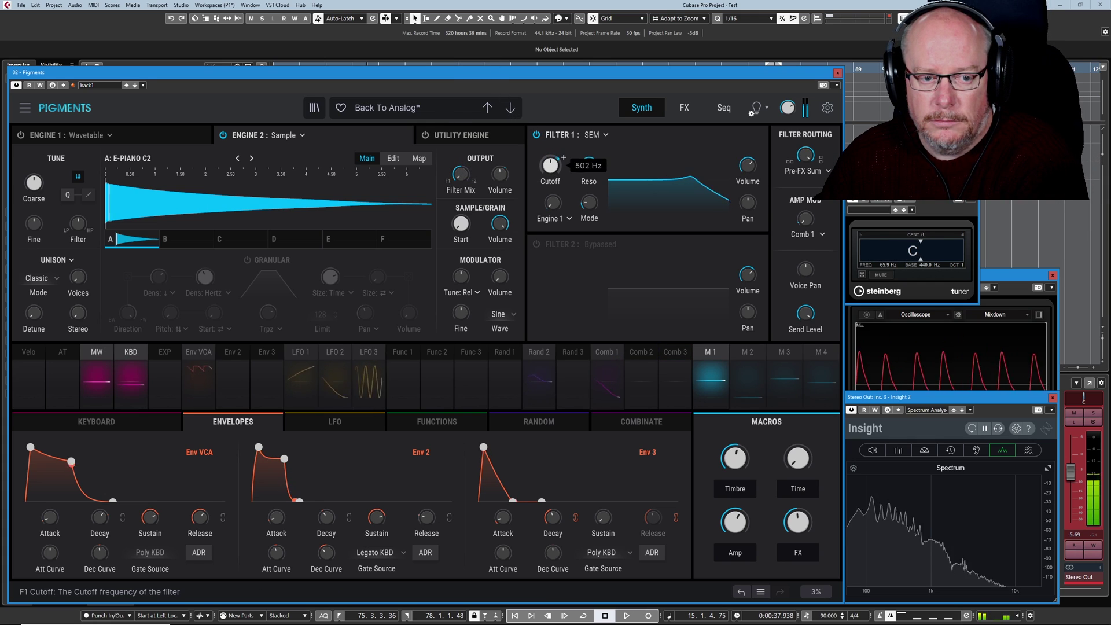
Step: Sweep Filter 1's cutoff between 36.1 Hz and 3540 Hz on the E-Piano sample
{"action": "scroll", "coordinate": [550, 166], "scroll_direction": "down", "scroll_amount": 10}
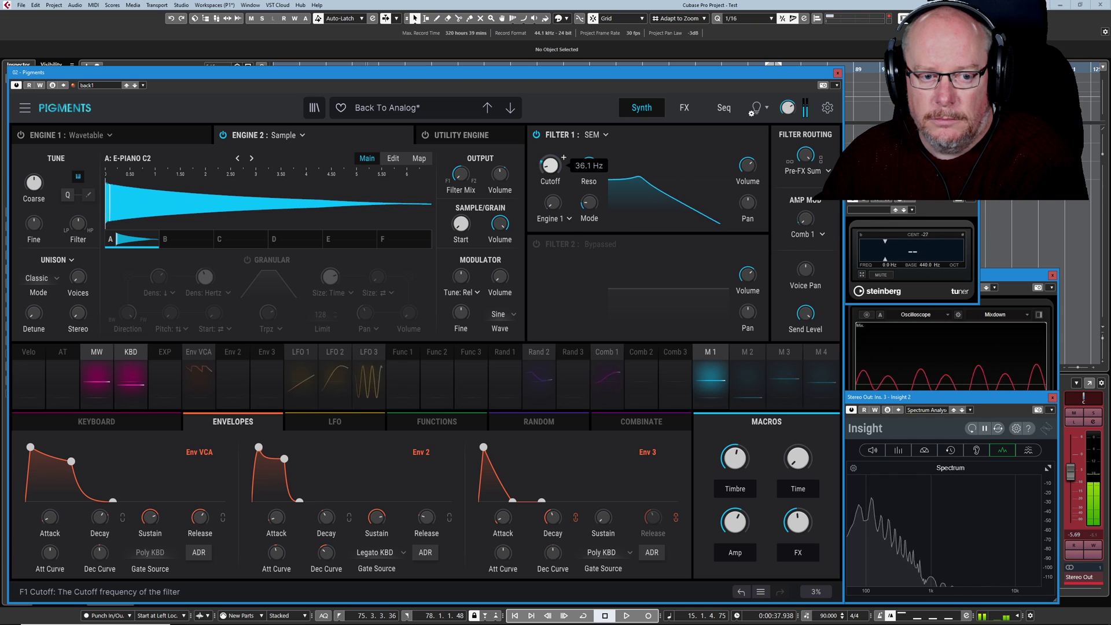
{"action": "scroll", "coordinate": [550, 165], "scroll_direction": "up", "scroll_amount": 8}
{"action": "scroll", "coordinate": [462, 173], "scroll_direction": "up", "scroll_amount": 5}
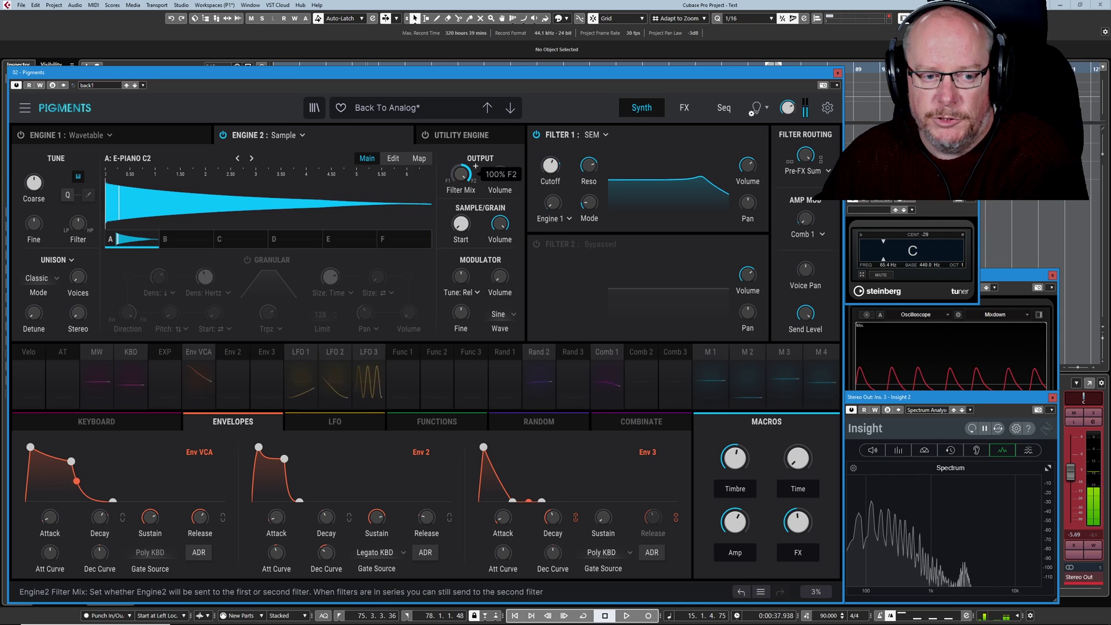
{"action": "scroll", "coordinate": [550, 166], "scroll_direction": "up", "scroll_amount": 5}
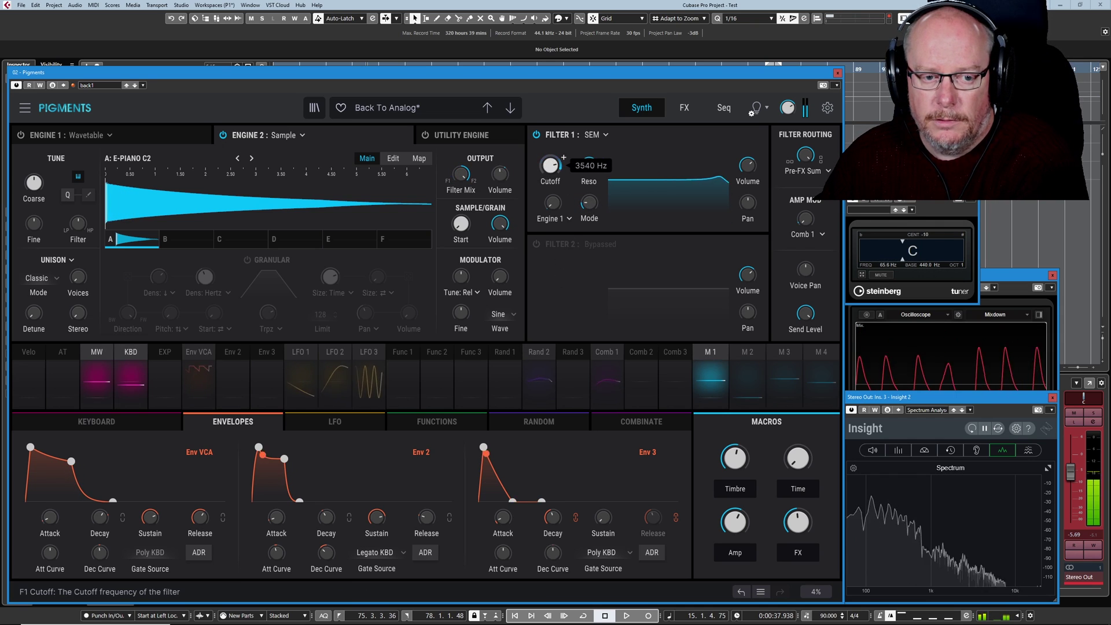
{"action": "scroll", "coordinate": [550, 166], "scroll_direction": "down", "scroll_amount": 3}
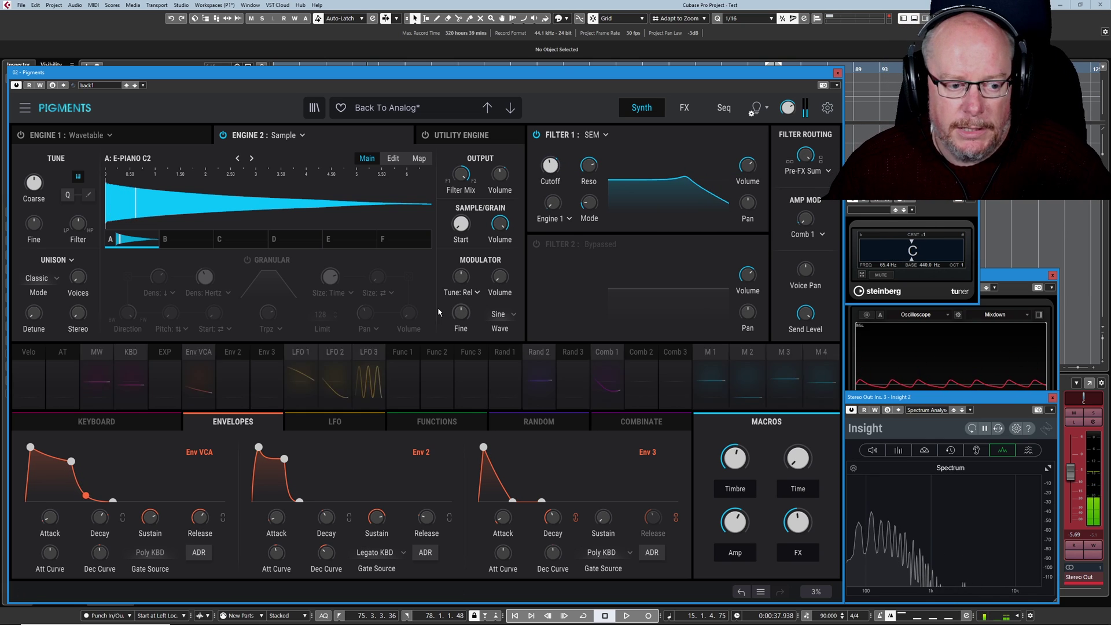
Step: List Macro 3's Amp Mod Amount, Engine2 Volume and Rand 2 routings, and lower the Amp macro to 0.124
{"action": "left_click", "coordinate": [784, 352]}
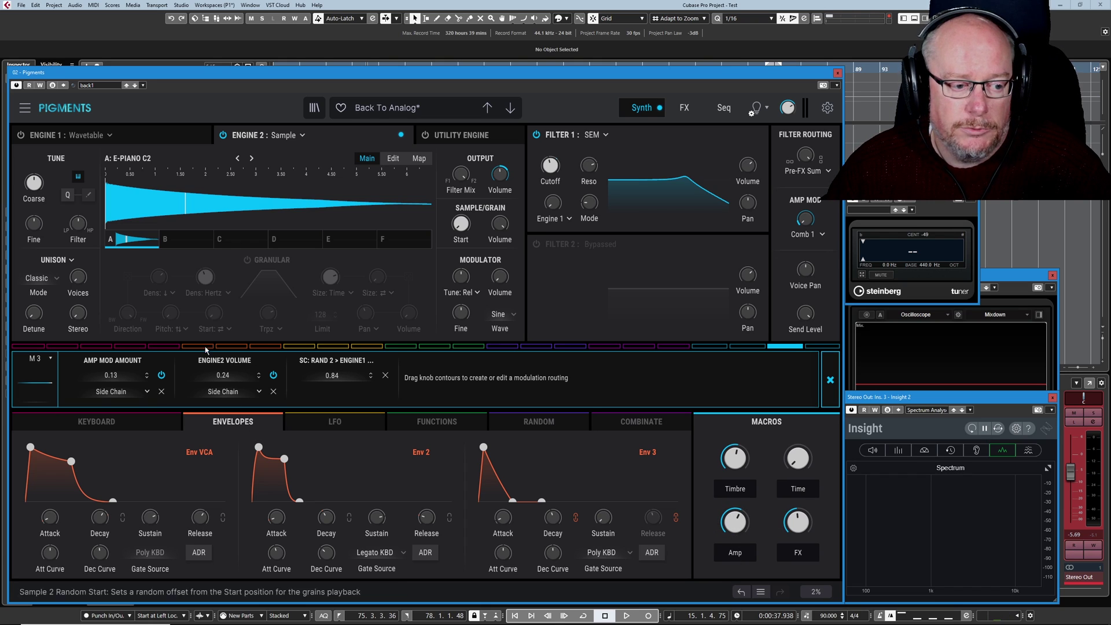
{"action": "mouse_move", "coordinate": [735, 521]}
{"action": "left_mouse_down"}
{"action": "mouse_move", "coordinate": [735, 547]}
{"action": "mouse_move", "coordinate": [735, 516]}
{"action": "left_mouse_up"}
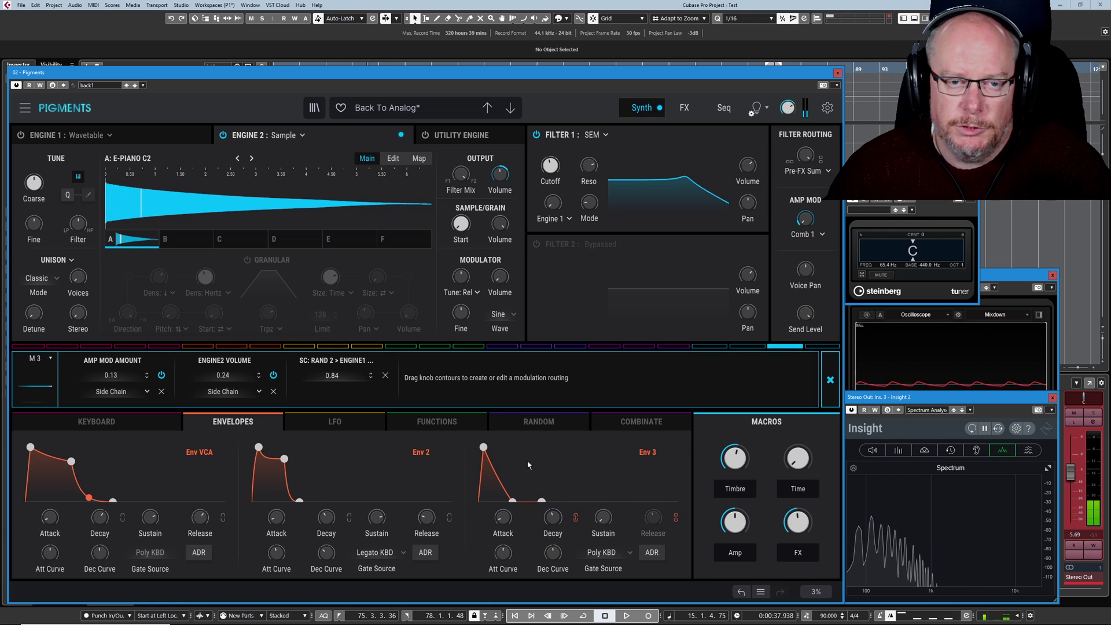